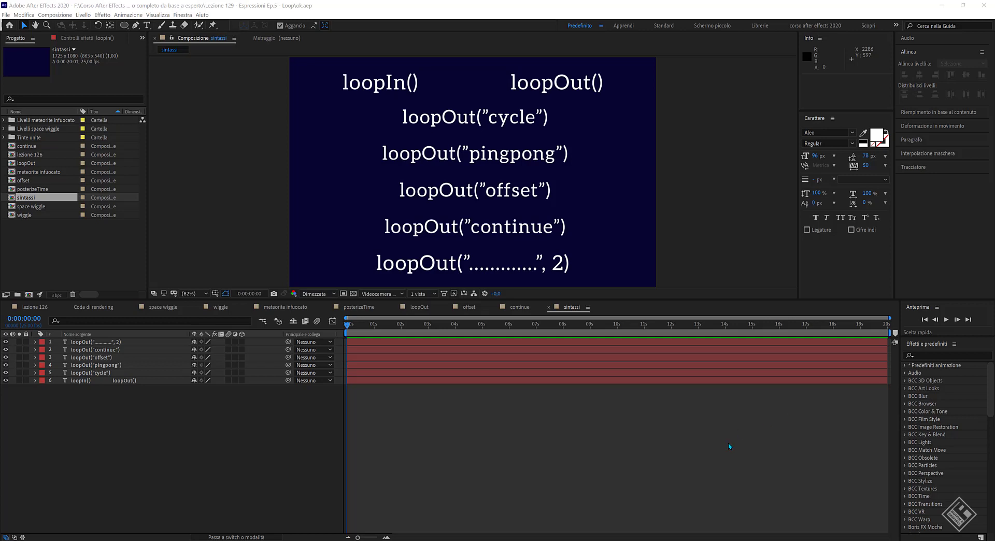
- Switch from the sintassi overview to the loopOut composition
{"action": "left_click", "coordinate": [564, 444]}
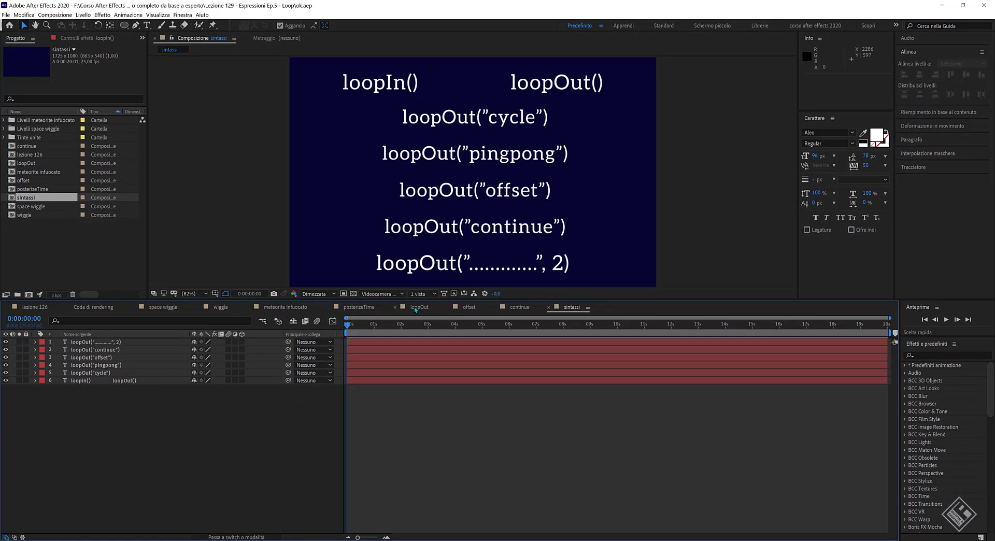
{"action": "left_click", "coordinate": [416, 308]}
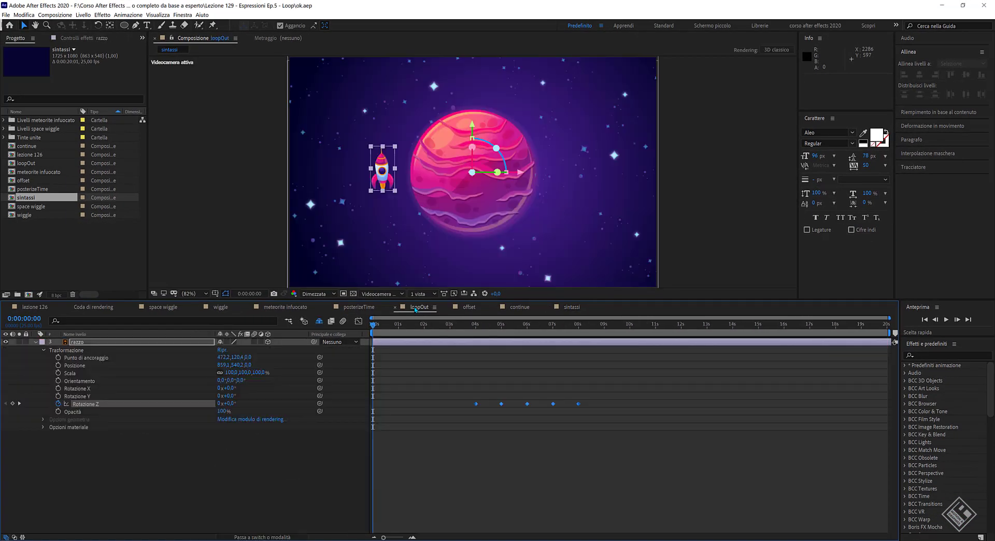
{"action": "left_click", "coordinate": [282, 477]}
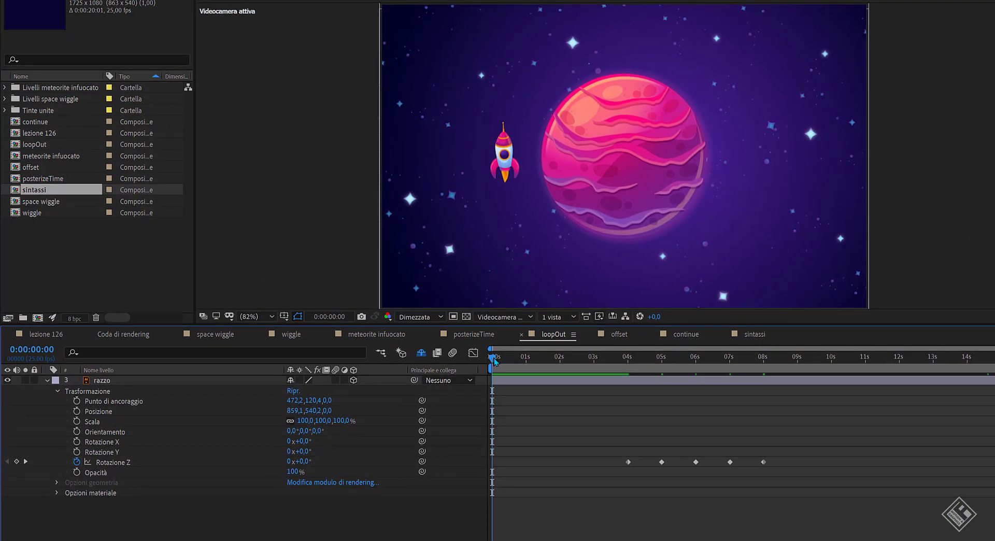
{"action": "left_click", "coordinate": [104, 462]}
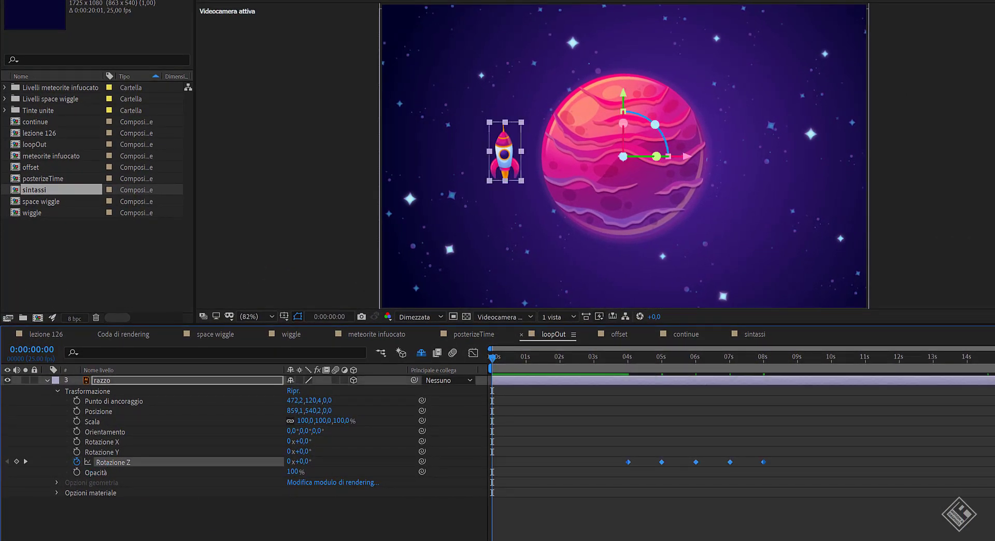
{"action": "key", "text": "space"}
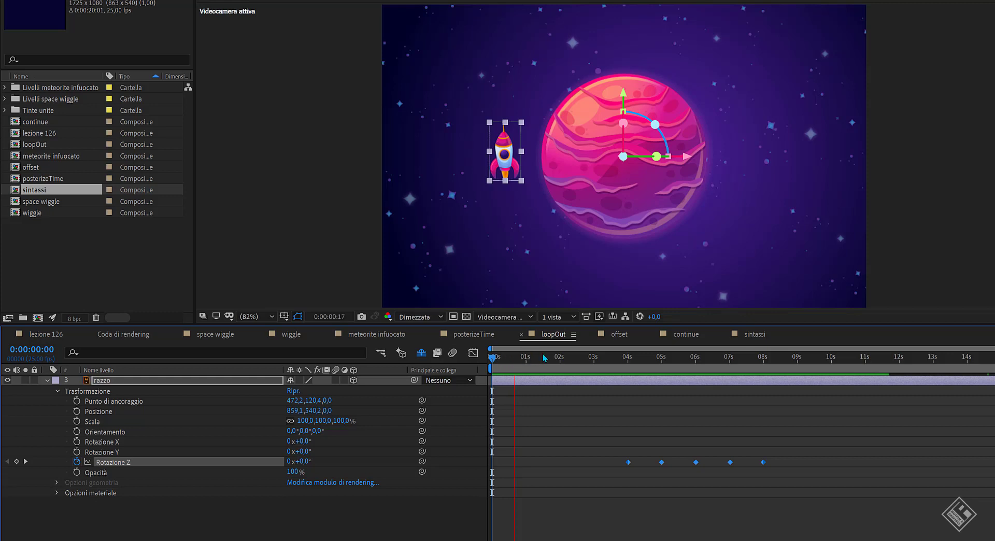
{"action": "left_click", "coordinate": [575, 357]}
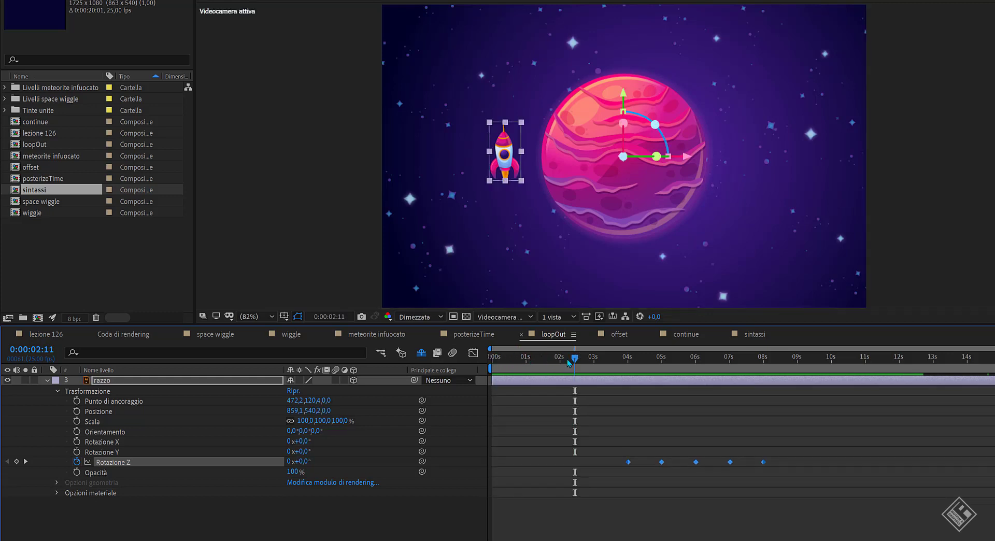
{"action": "mouse_move", "coordinate": [575, 359]}
{"action": "left_mouse_down"}
{"action": "mouse_move", "coordinate": [764, 385]}
{"action": "mouse_move", "coordinate": [452, 378]}
{"action": "left_mouse_up"}
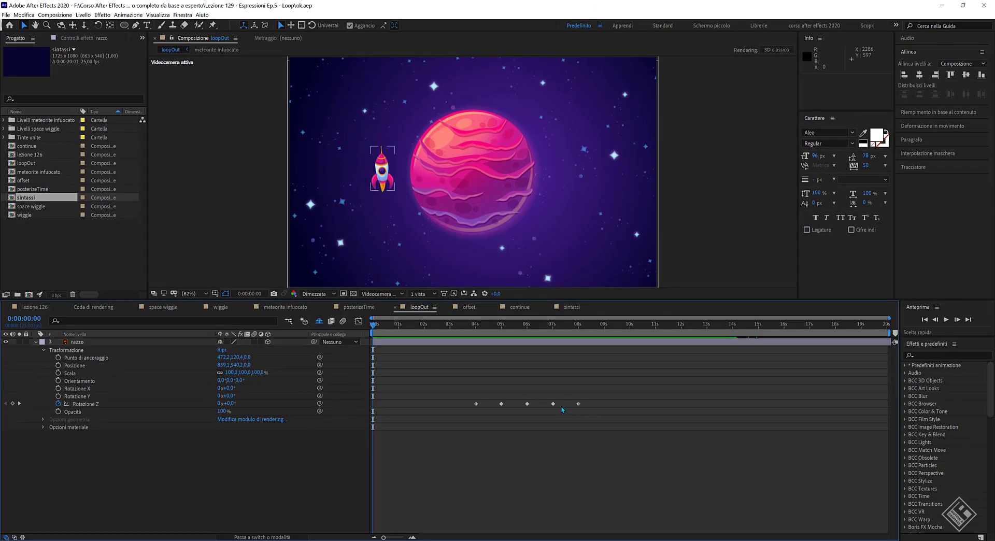
{"action": "left_click_drag", "start_coordinate": [591, 402], "coordinate": [472, 419]}
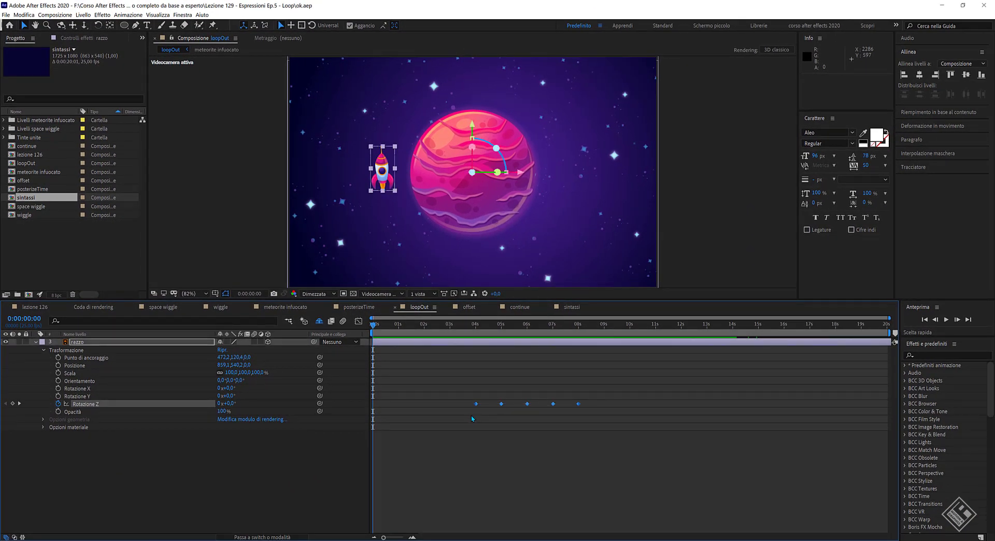
{"action": "key", "text": "ctrl+c"}
{"action": "left_click", "coordinate": [590, 327]}
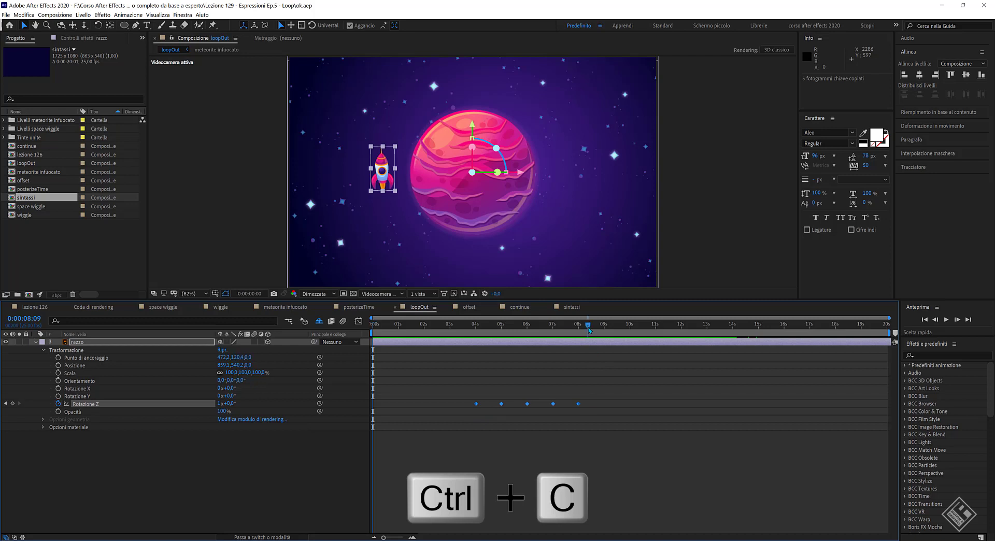
{"action": "key", "text": "ctrl+v"}
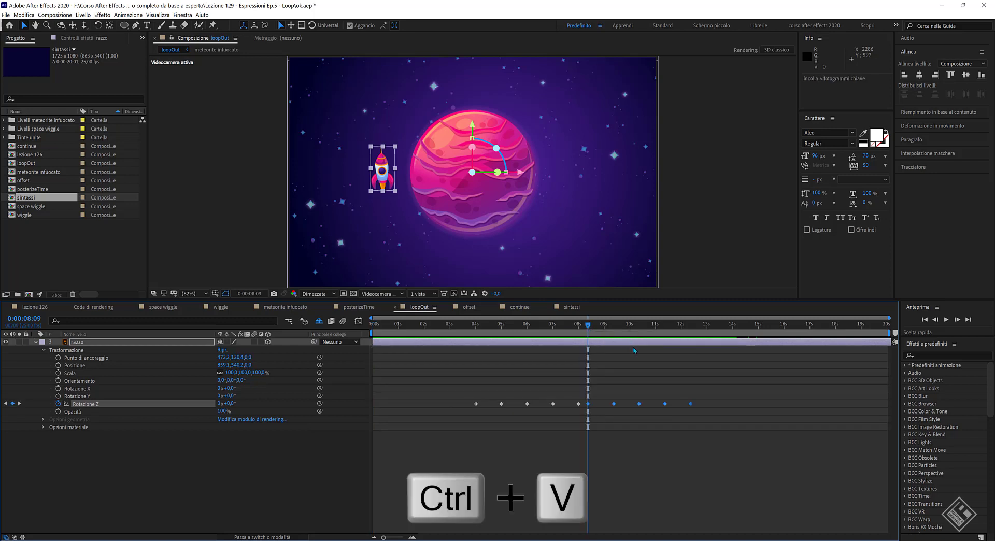
{"action": "left_click", "coordinate": [707, 326]}
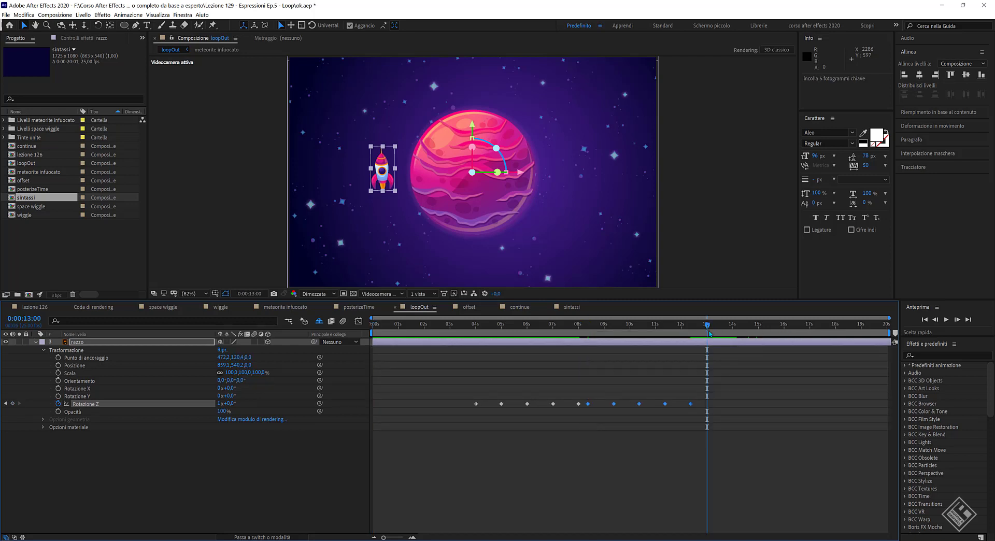
{"action": "key", "text": "ctrl+v"}
{"action": "key", "text": "ctrl+z"}
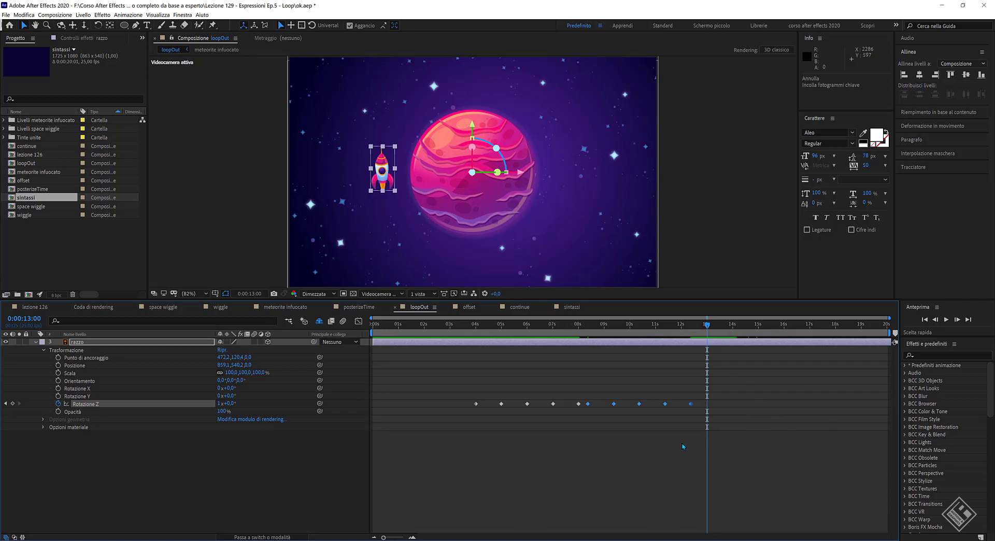
{"action": "key", "text": "ctrl+z"}
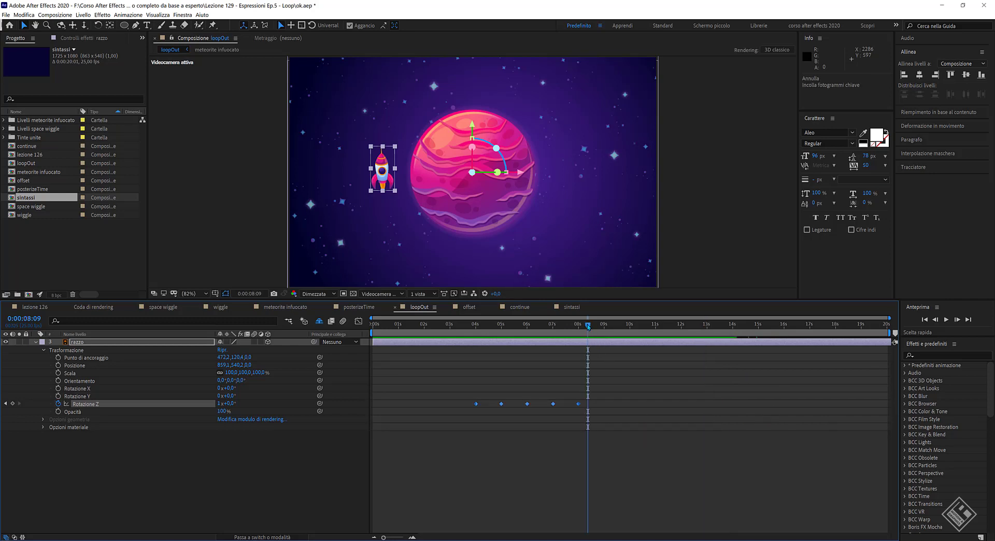
{"action": "left_click_drag", "start_coordinate": [588, 325], "coordinate": [357, 338]}
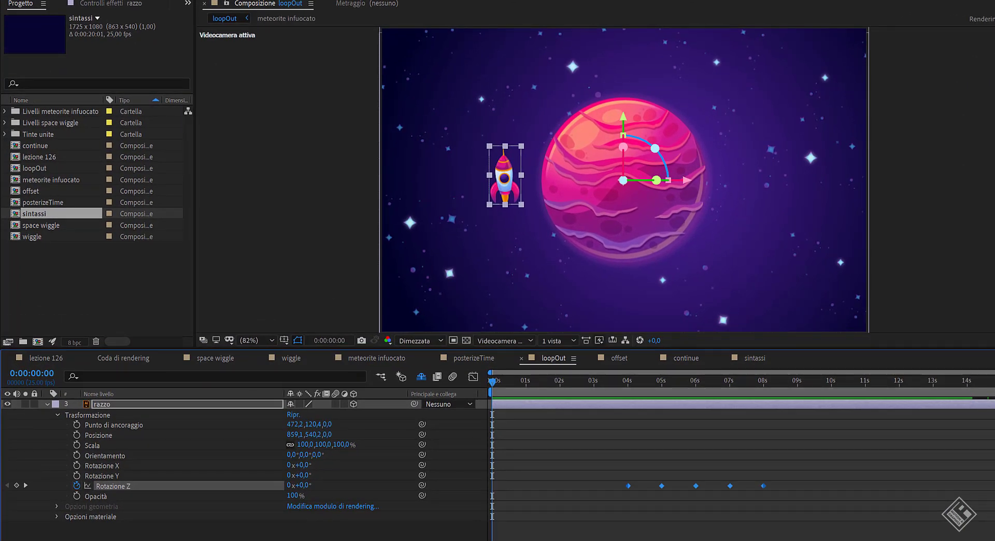
- Add a loopOut() expression to the rocket's Rotazione Z and preview the repeating rotation
{"action": "left_click", "coordinate": [77, 485], "text": "alt"}
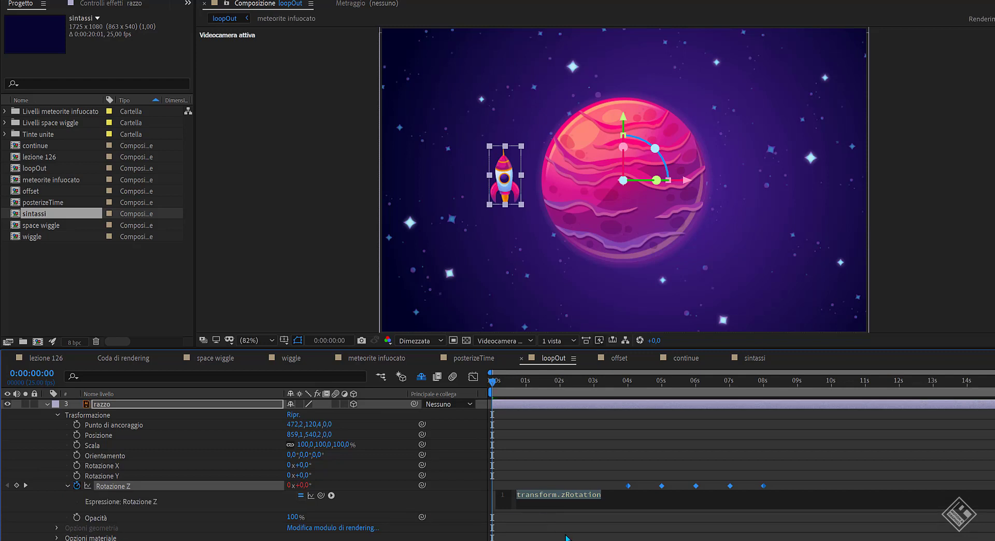
{"action": "type", "text": "loop"}
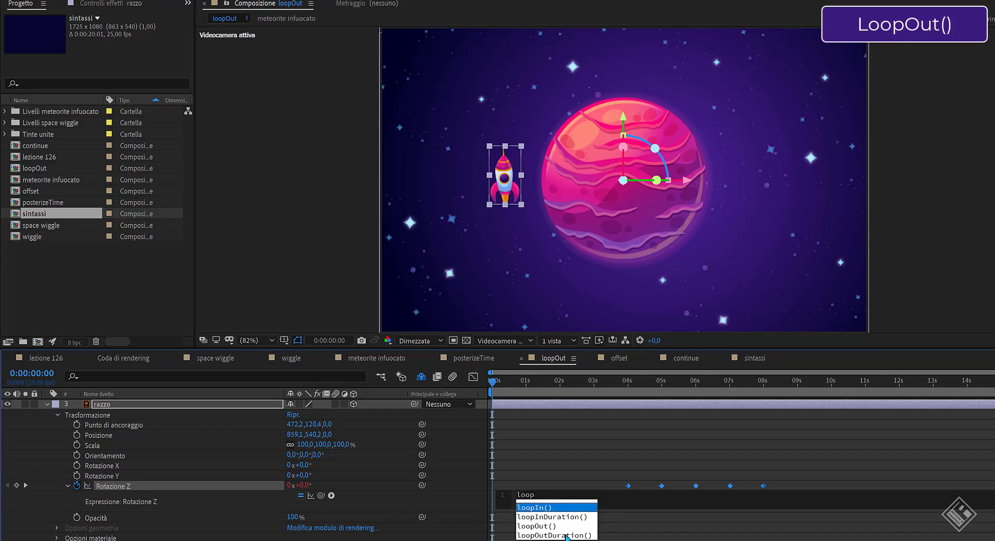
{"action": "key", "text": "Down"}
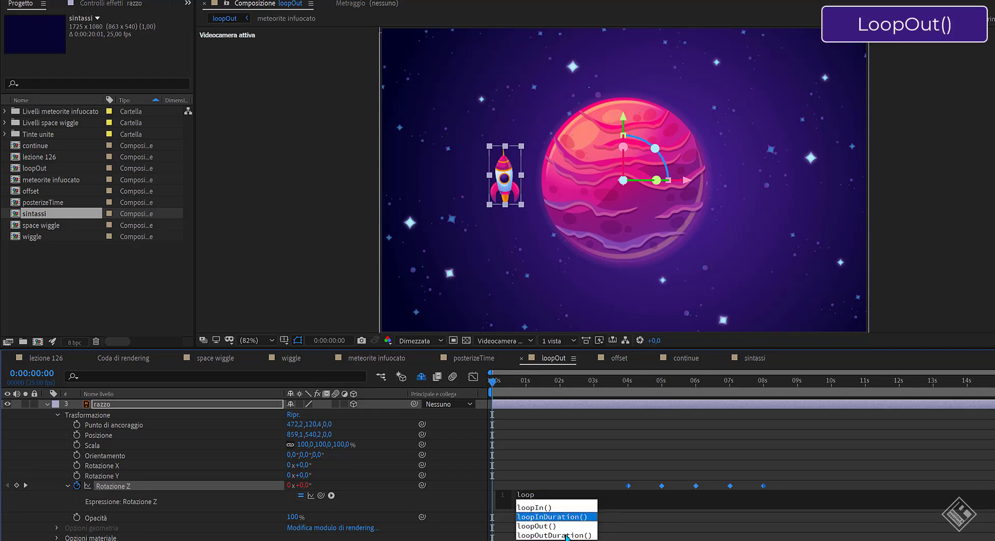
{"action": "key", "text": "Down"}
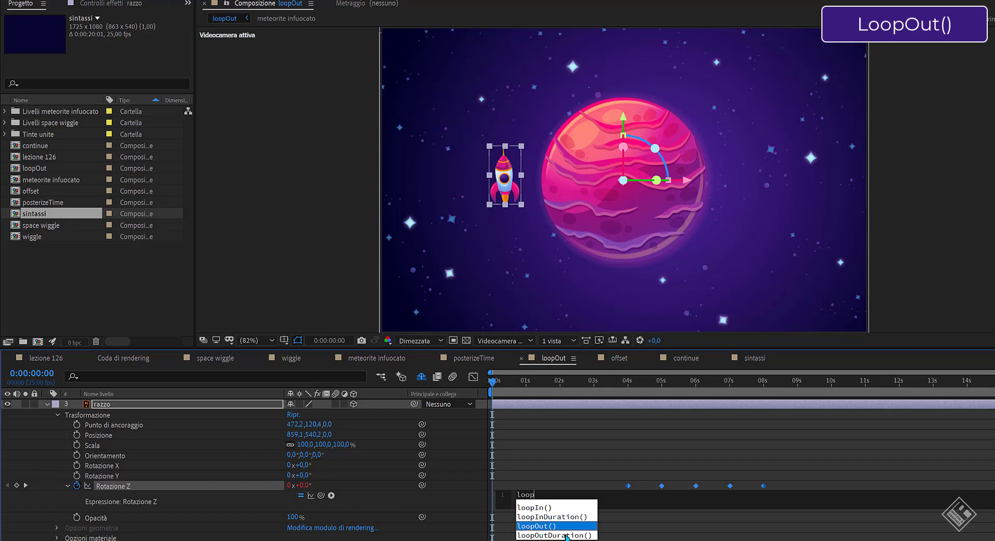
{"action": "key", "text": "Return"}
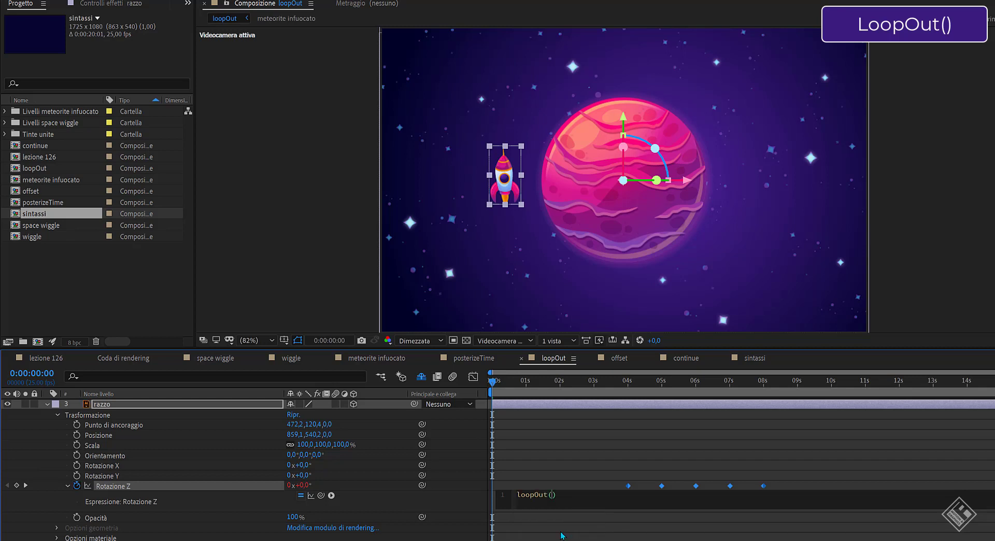
{"action": "left_click", "coordinate": [534, 518]}
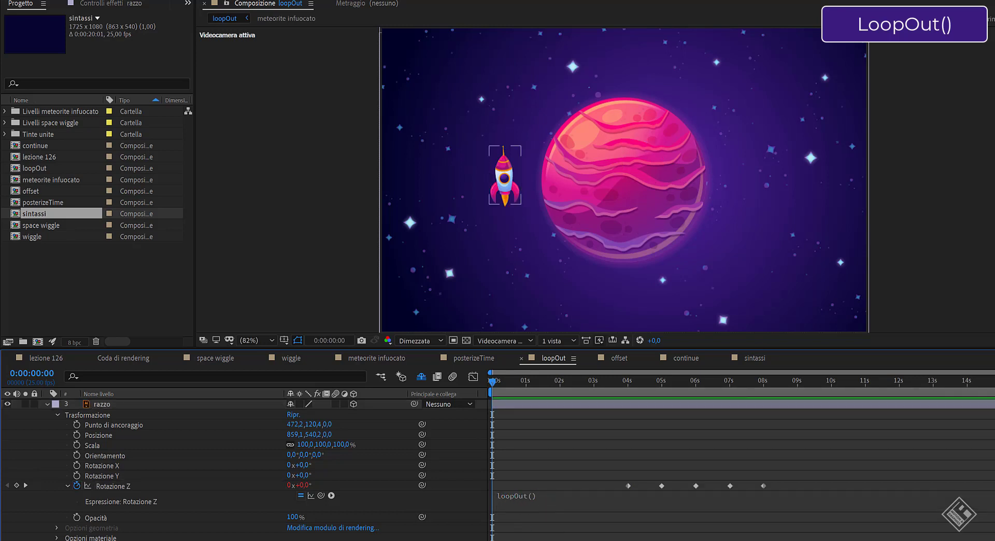
{"action": "key", "text": "space"}
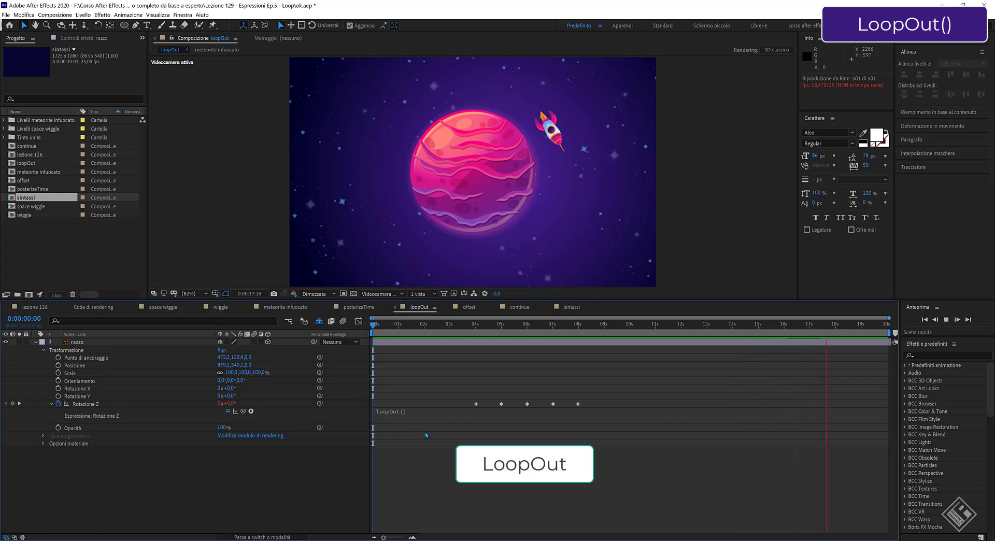
- Change the Rotazione Z expression from loopOut() to loopIn()
{"action": "key", "text": "space"}
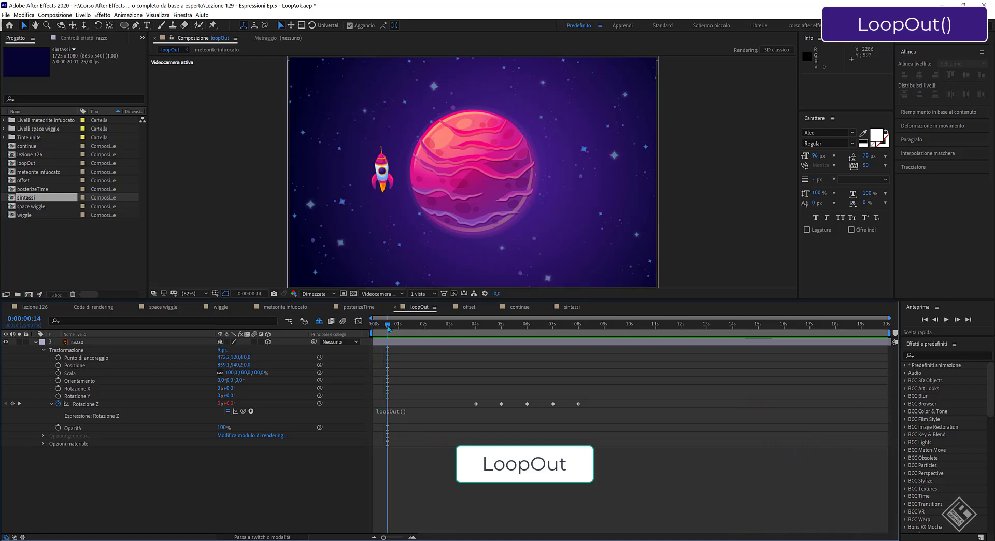
{"action": "left_click", "coordinate": [393, 413]}
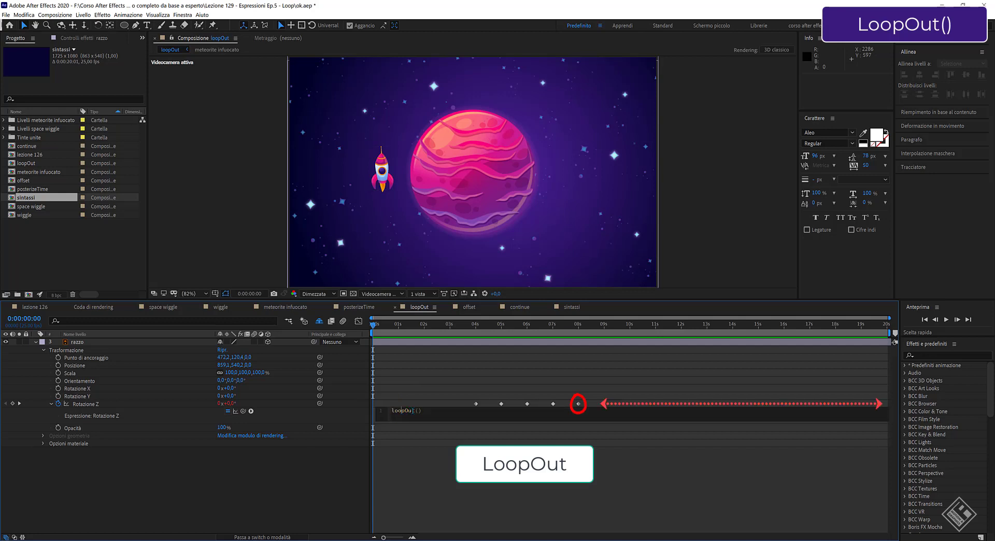
{"action": "key", "text": "BackSpace"}
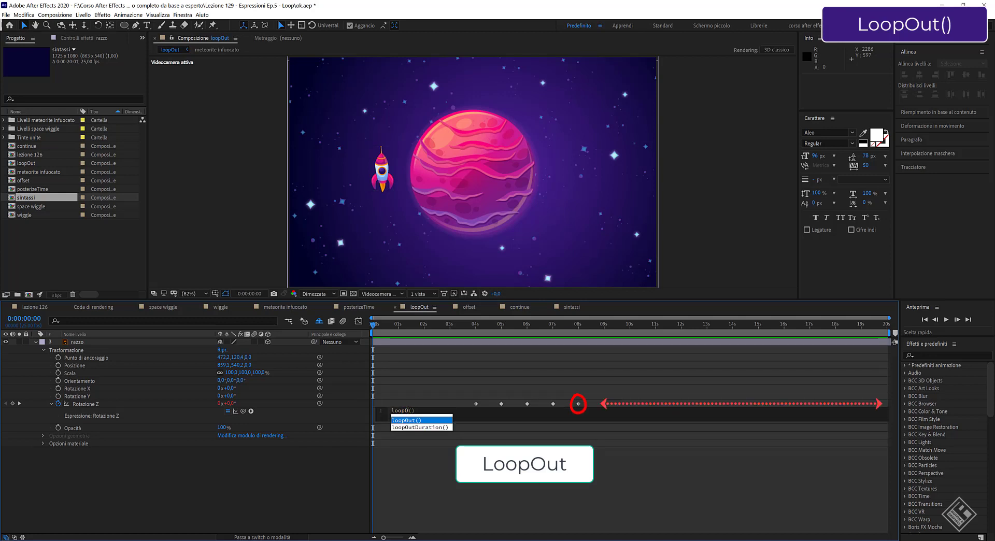
{"action": "key", "text": "BackSpace"}
{"action": "type", "text": "I"}
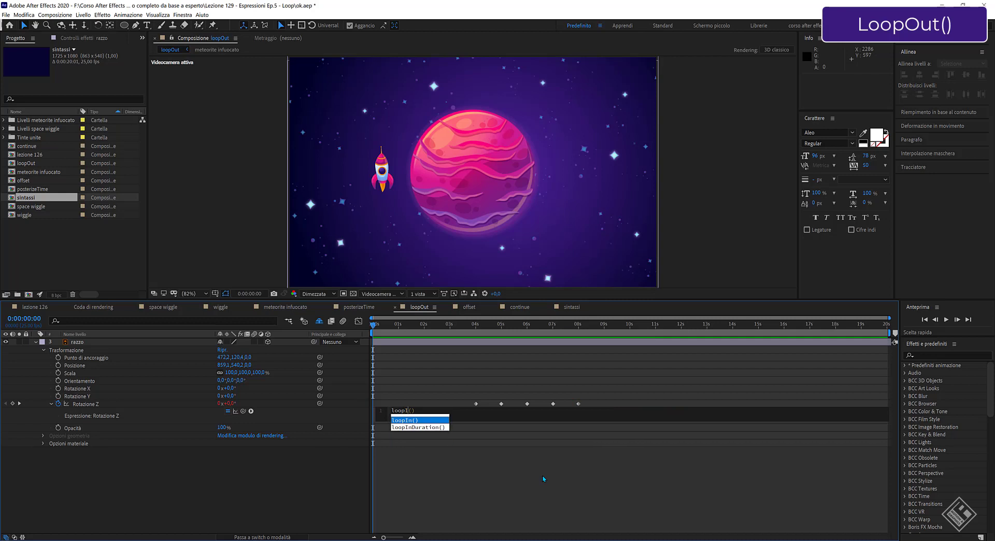
{"action": "type", "text": "n"}
{"action": "left_click", "coordinate": [314, 502]}
- Preview the loopIn() rotation, then reselect the rocket and reopen its rotation expression
{"action": "key", "text": "space"}
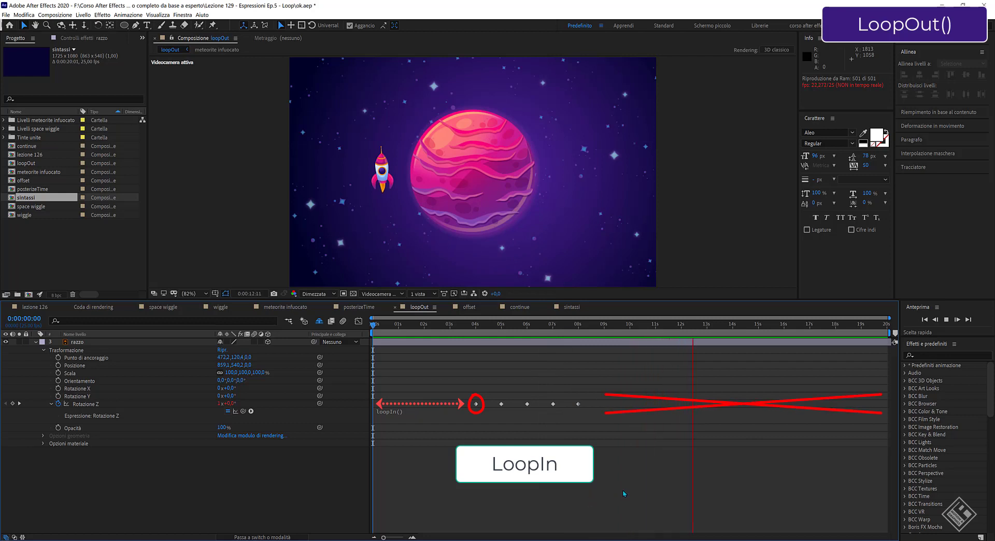
{"action": "key", "text": "space"}
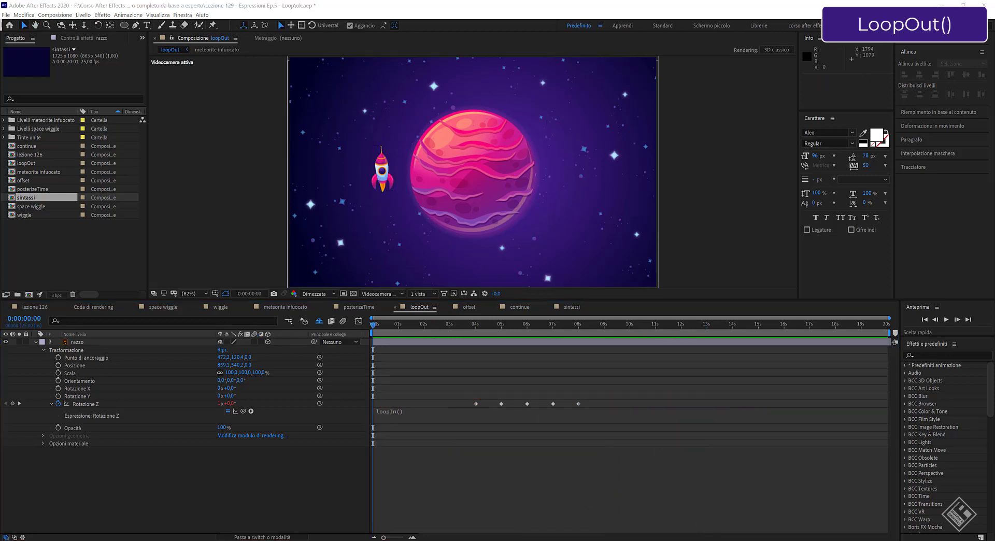
{"action": "left_click", "coordinate": [463, 394]}
{"action": "left_click", "coordinate": [391, 418]}
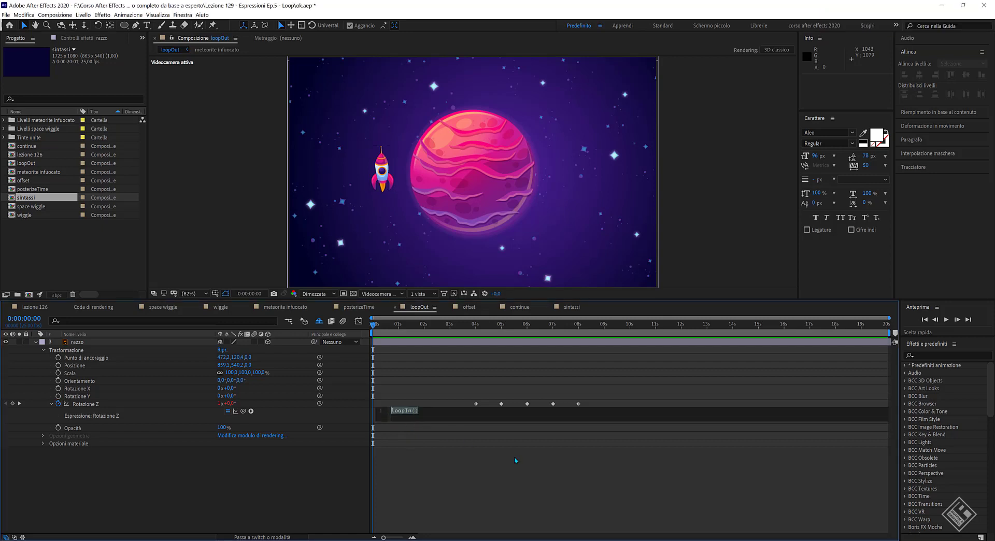
- Rewrite the Rotazione Z expression as loopOut("cycle") and preview the repeating rotation
{"action": "type", "text": "loop"}
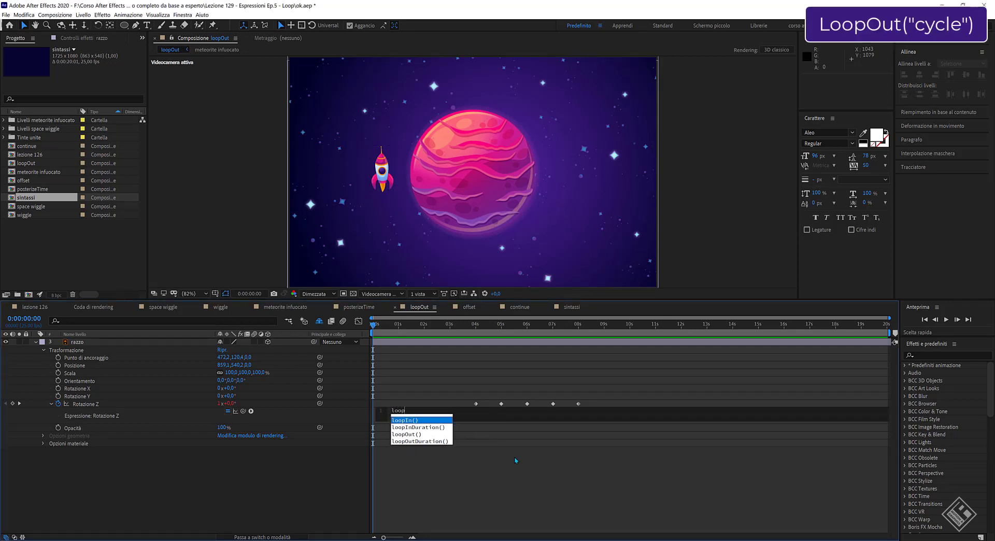
{"action": "type", "text": "O"}
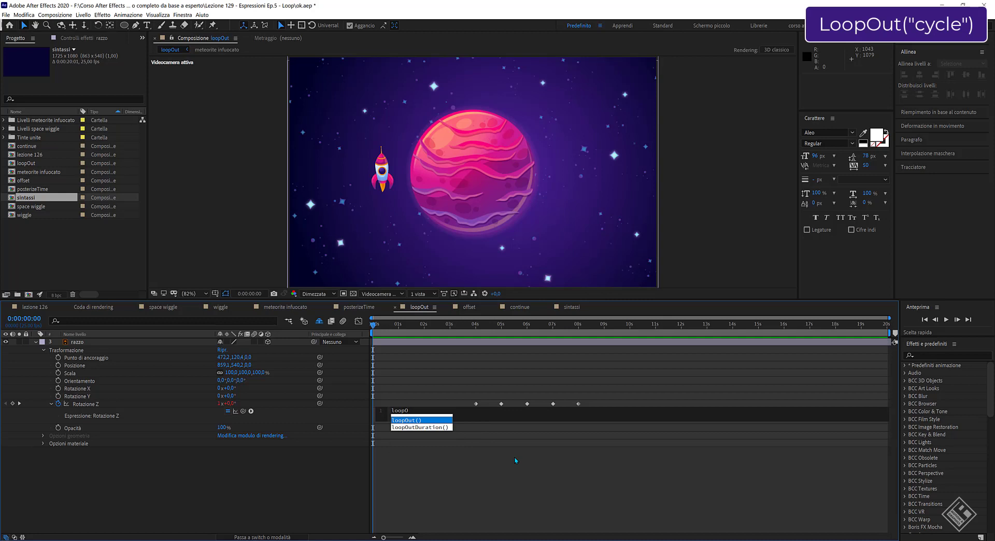
{"action": "key", "text": "Return"}
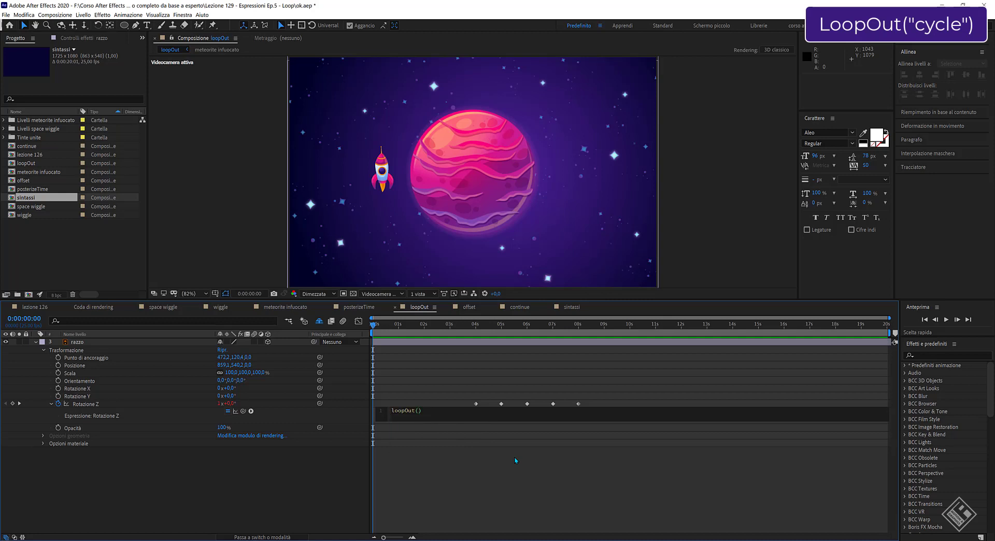
{"action": "type", "text": "\""}
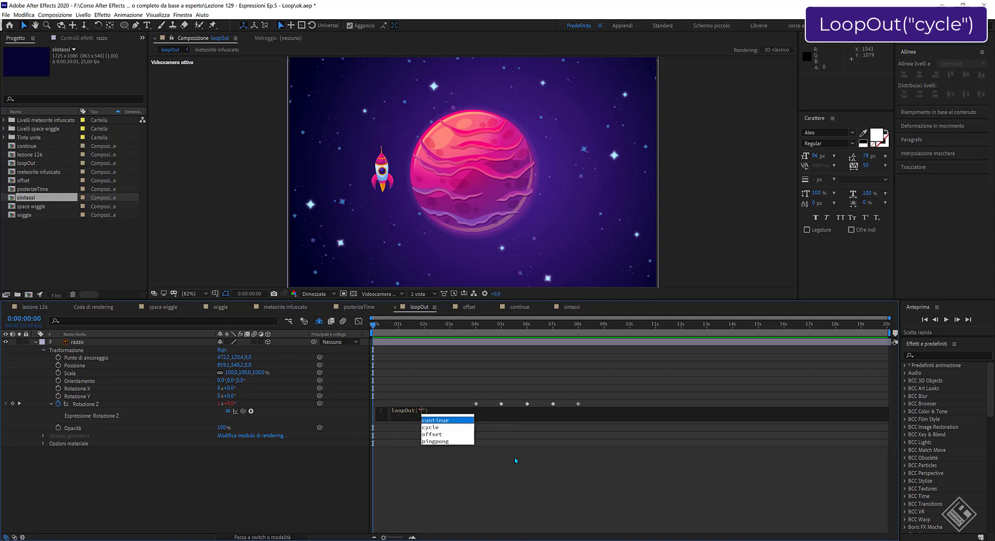
{"action": "key", "text": "Down"}
{"action": "key", "text": "Down"}
{"action": "key", "text": "Down"}
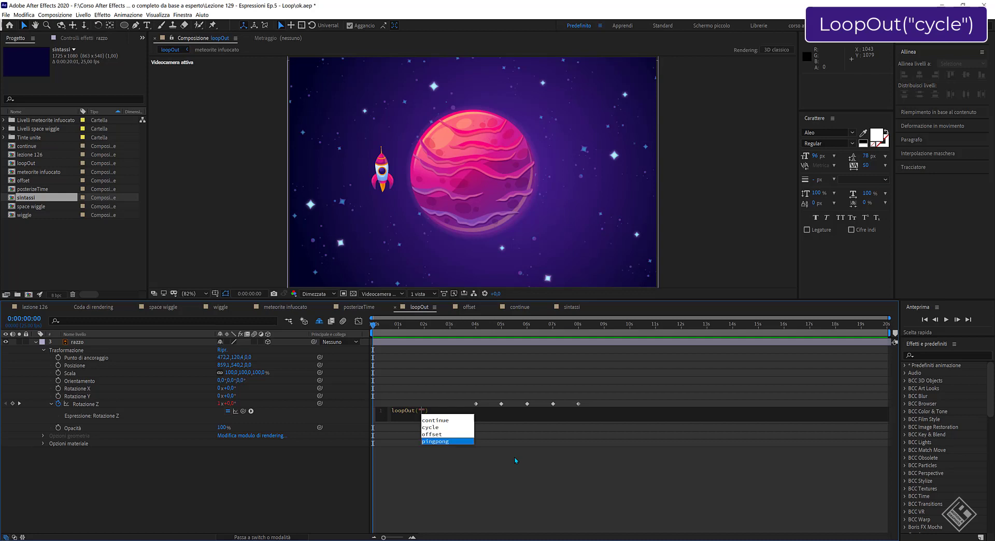
{"action": "key", "text": "Up"}
{"action": "key", "text": "Up"}
{"action": "key", "text": "Up"}
{"action": "key", "text": "Down"}
{"action": "key", "text": "Down"}
{"action": "key", "text": "Down"}
{"action": "key", "text": "Up"}
{"action": "key", "text": "Up"}
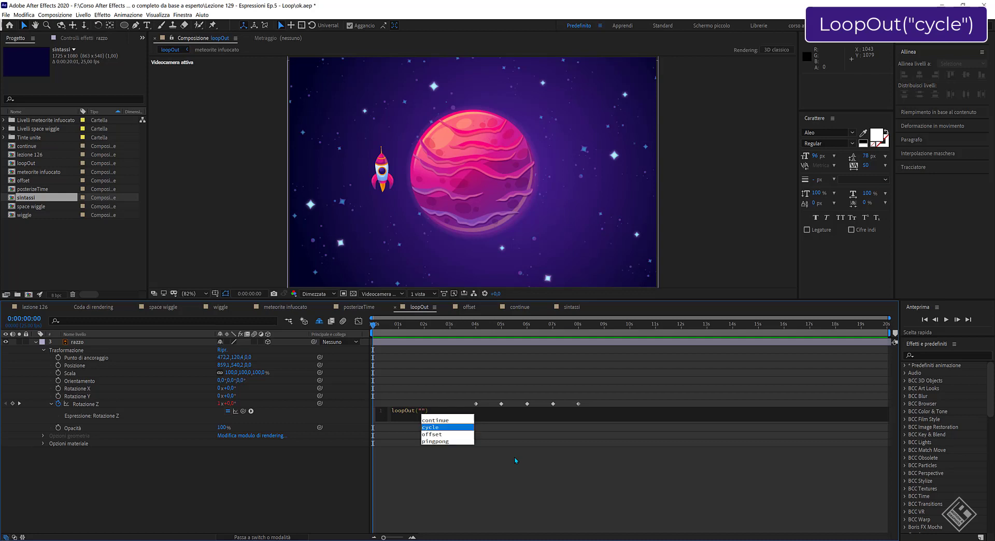
{"action": "key", "text": "Return"}
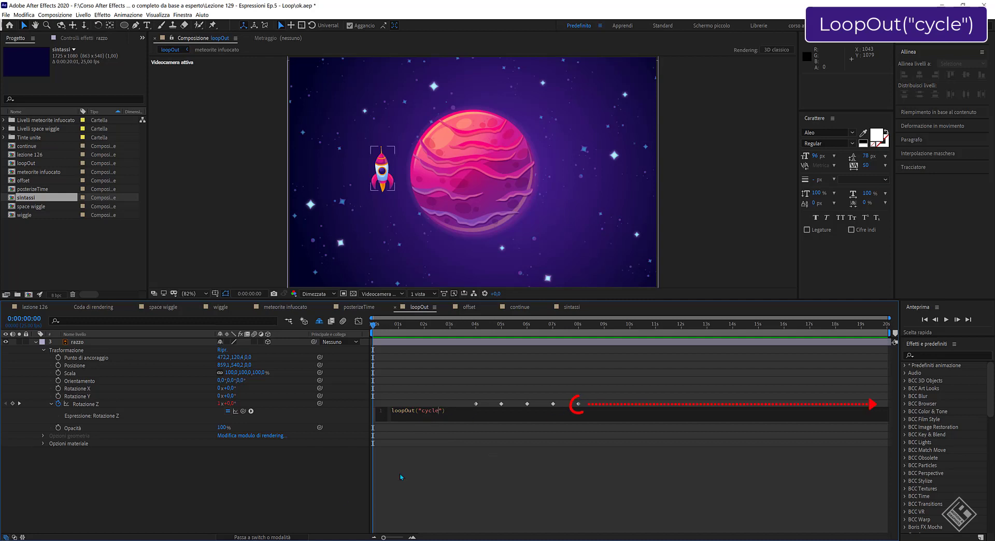
{"action": "left_click", "coordinate": [317, 507]}
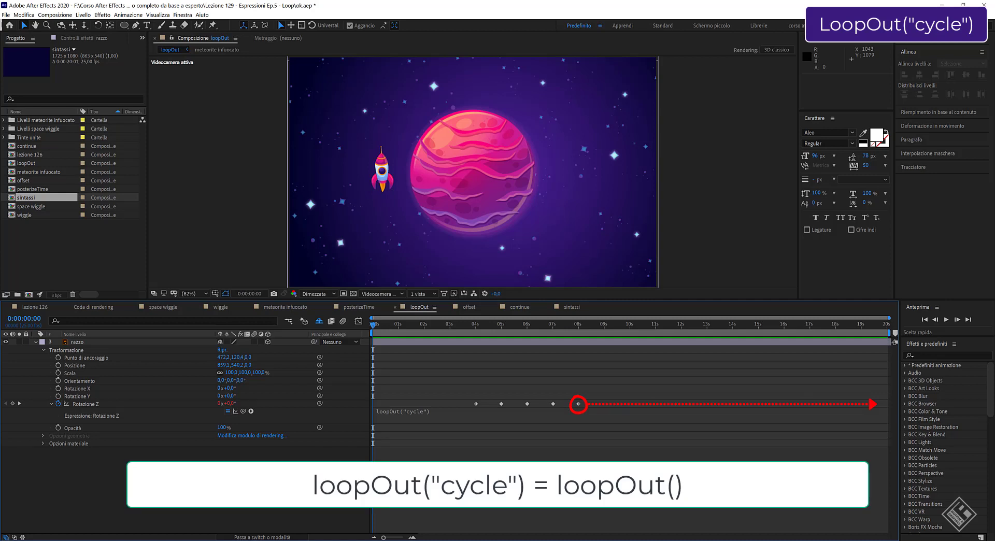
{"action": "key", "text": "space"}
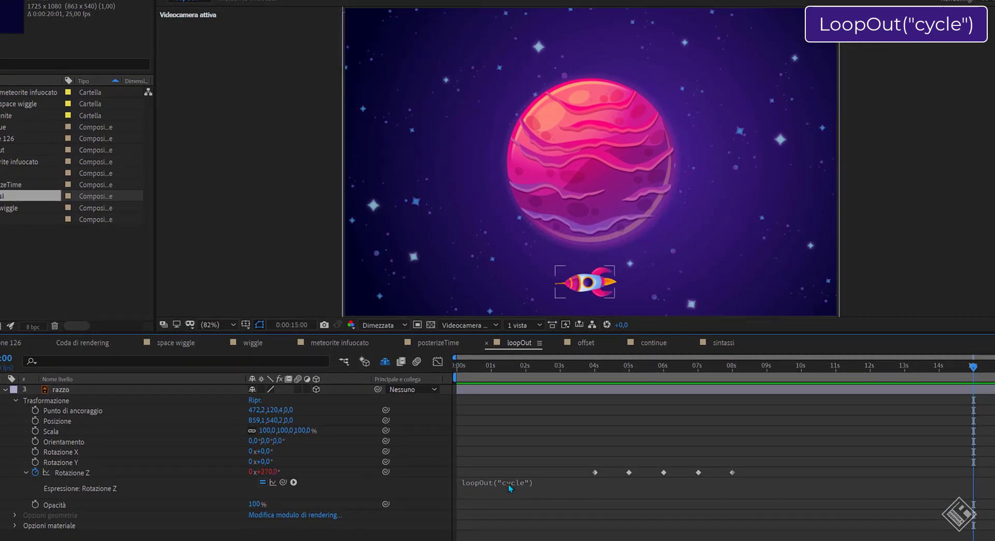
- Add a keyframe count, making the expression loopOut("cycle", 2)
{"action": "left_click", "coordinate": [508, 483]}
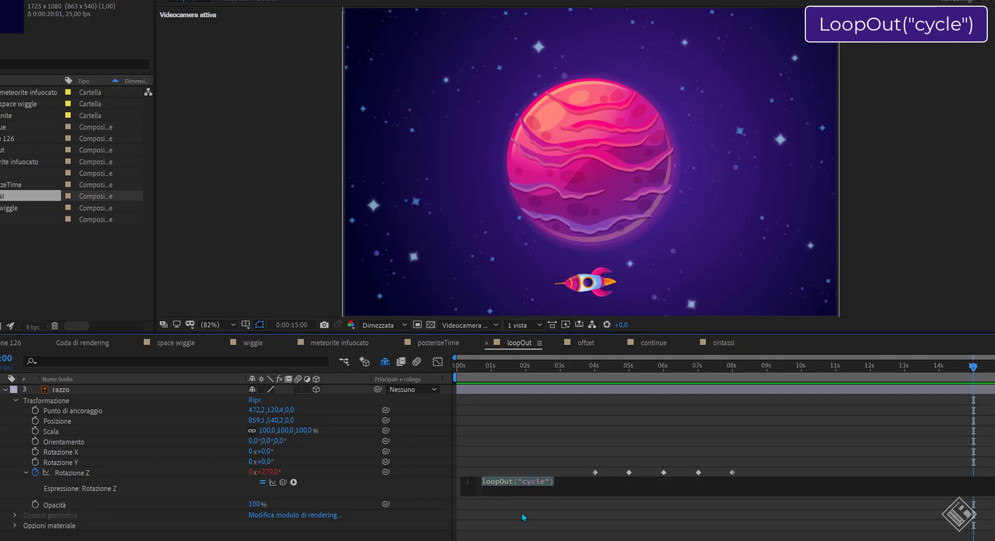
{"action": "left_click", "coordinate": [552, 486]}
{"action": "type", "text": ","}
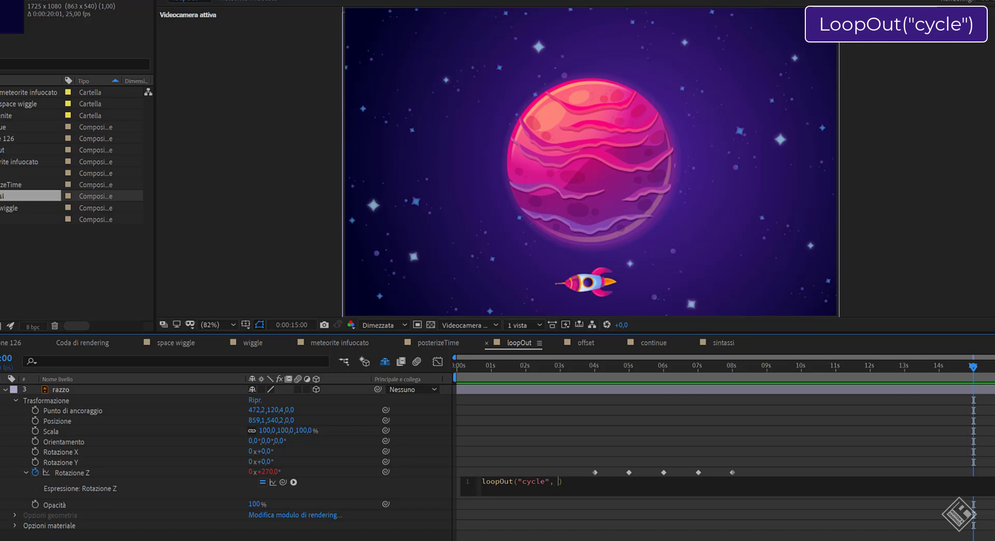
{"action": "type", "text": "2"}
{"action": "left_click", "coordinate": [333, 492]}
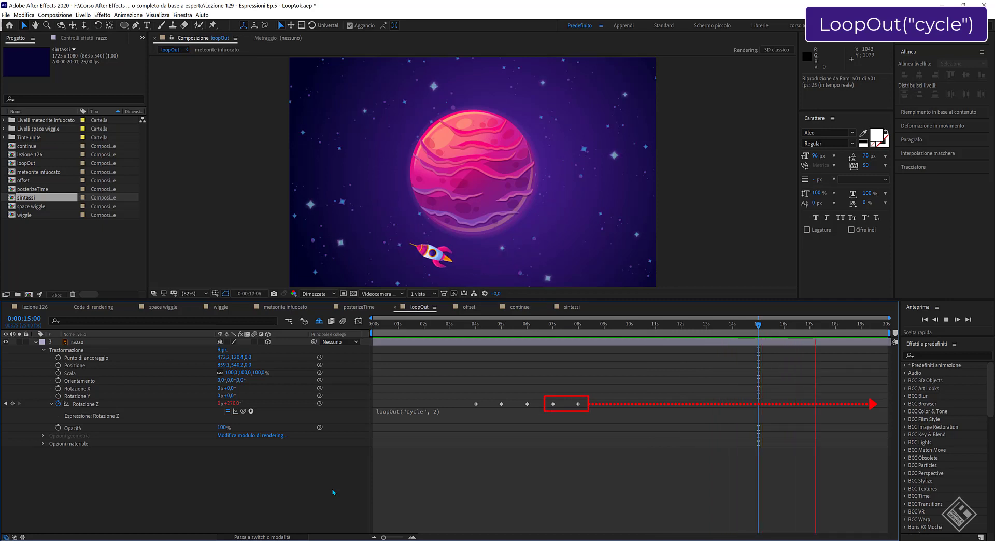
- Change the count to make it loopOut("cycle", 3) and preview the rotation
{"action": "left_click", "coordinate": [409, 411]}
{"action": "type", "text": "3"}
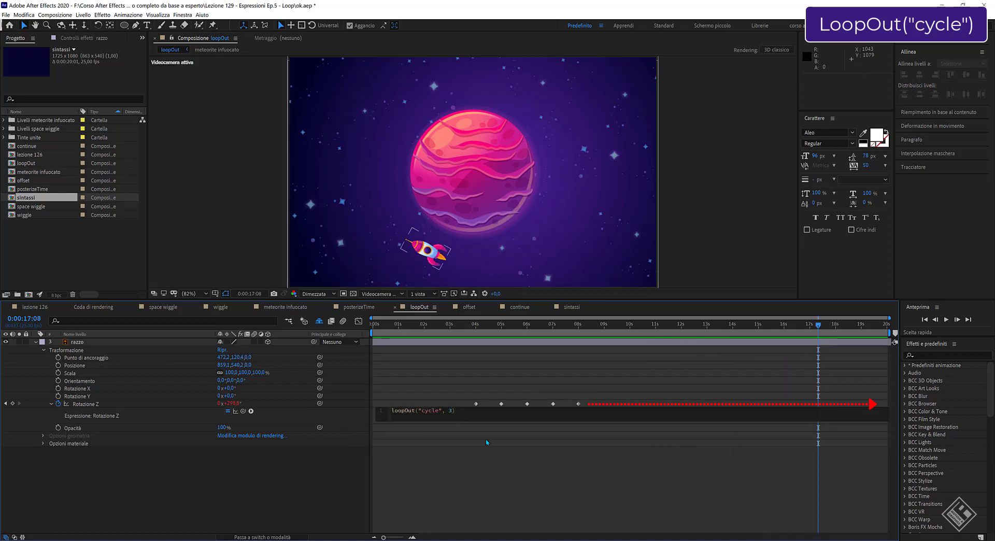
{"action": "left_click", "coordinate": [488, 442]}
{"action": "key", "text": "space"}
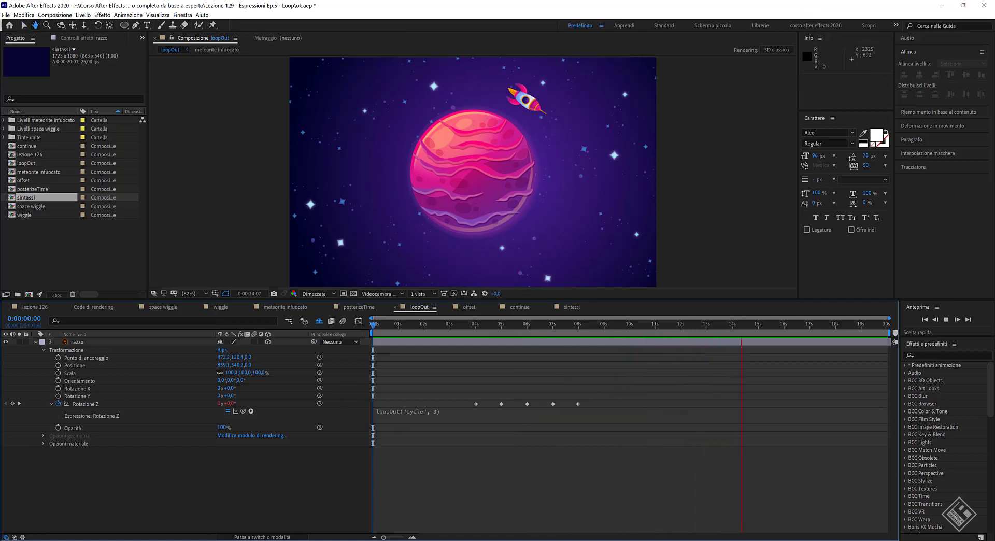
{"action": "key", "text": "space"}
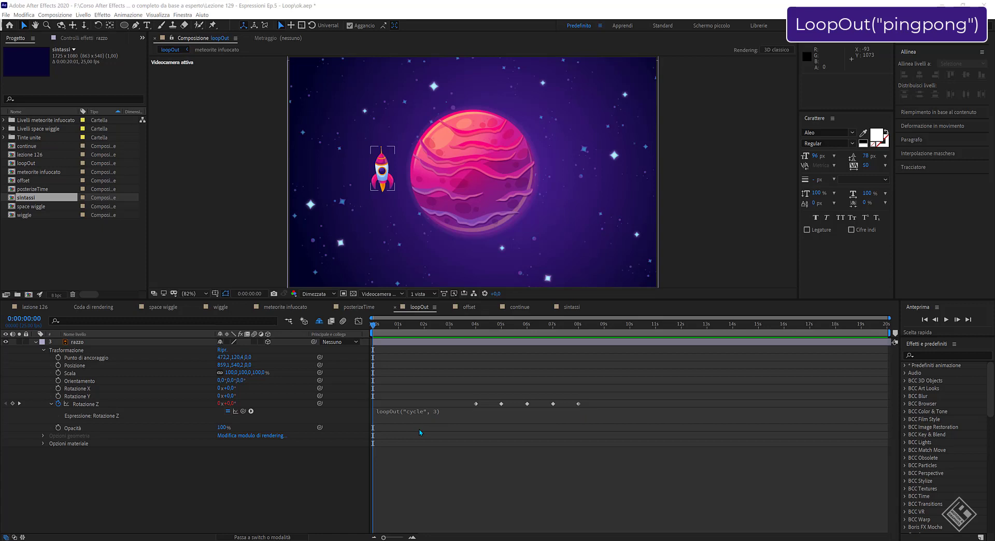
- Replace "cycle" with "pingpong" in the rotation expression and preview the back-and-forth loop
{"action": "left_click", "coordinate": [414, 417]}
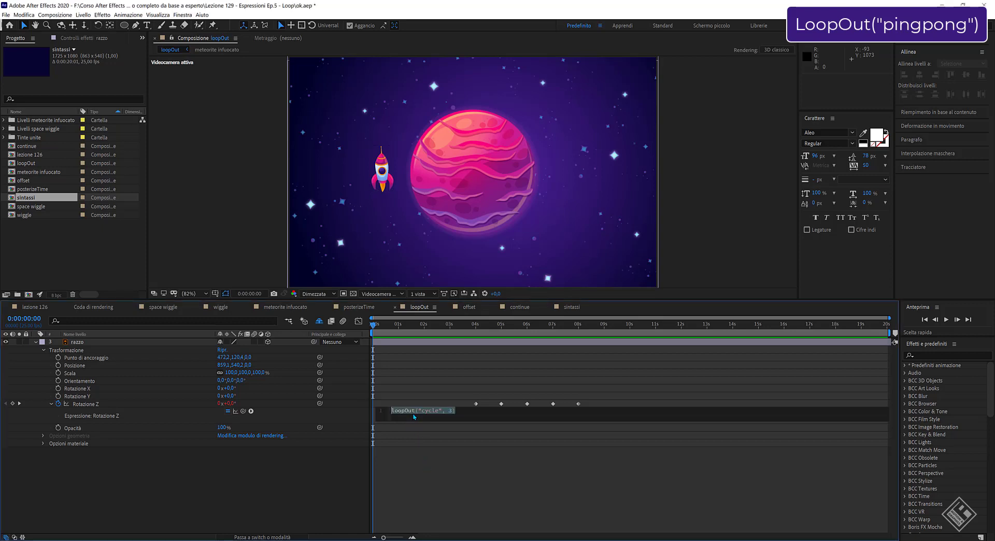
{"action": "left_click", "coordinate": [429, 411]}
{"action": "left_click_drag", "start_coordinate": [424, 411], "coordinate": [437, 411]}
{"action": "type", "text": "p"}
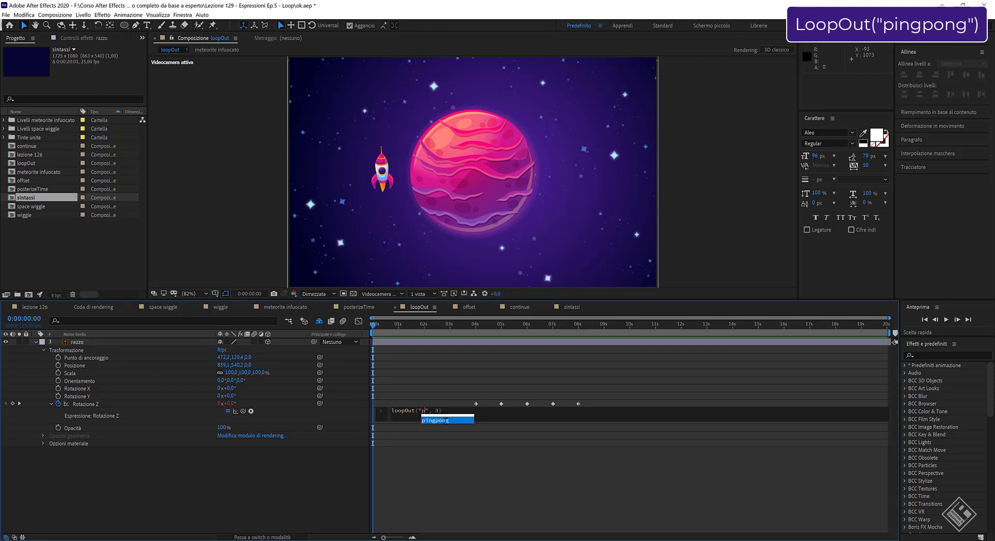
{"action": "left_click", "coordinate": [446, 420]}
{"action": "left_click", "coordinate": [240, 493]}
{"action": "key", "text": "space"}
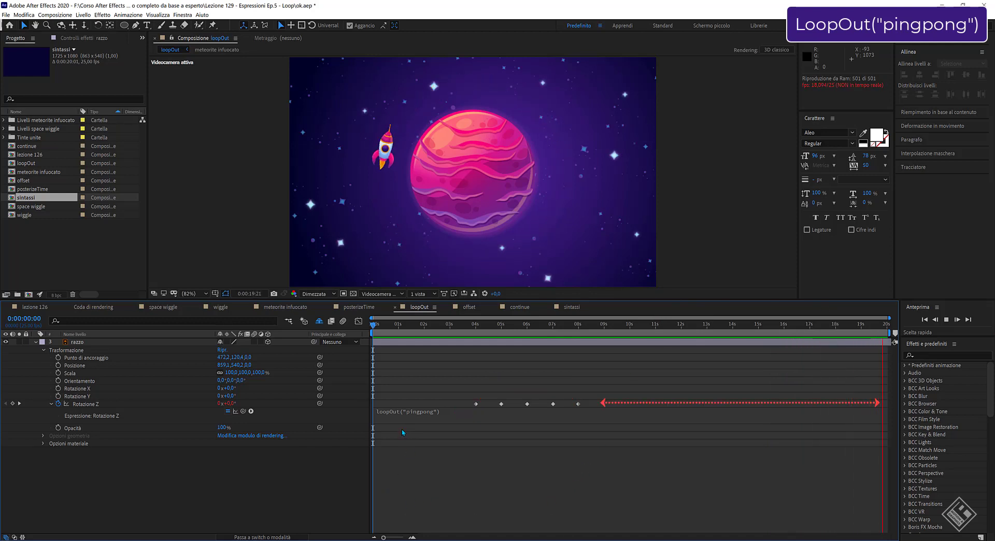
{"action": "key", "text": "space"}
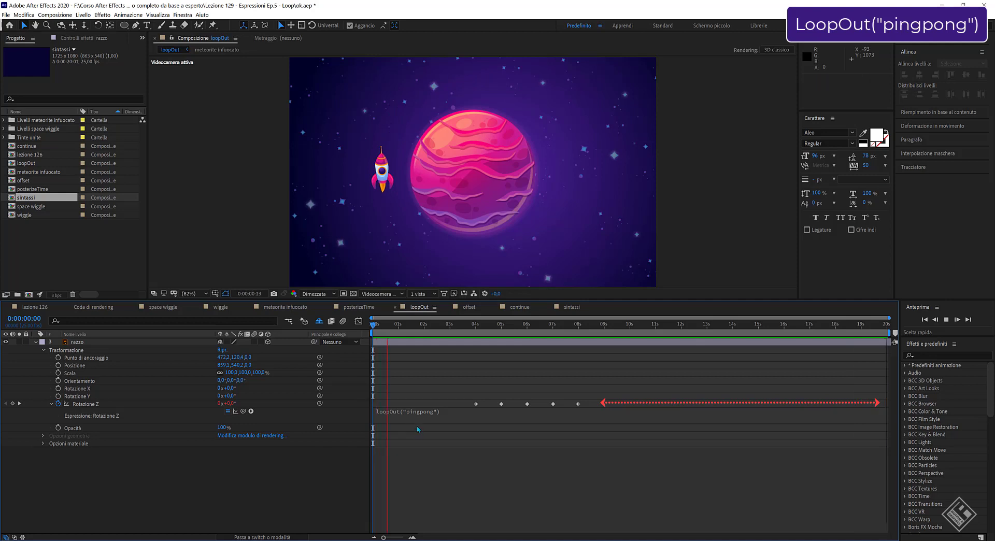
- Add a count of 2, making the expression loopOut("pingpong", 2), and preview it
{"action": "left_click", "coordinate": [413, 413]}
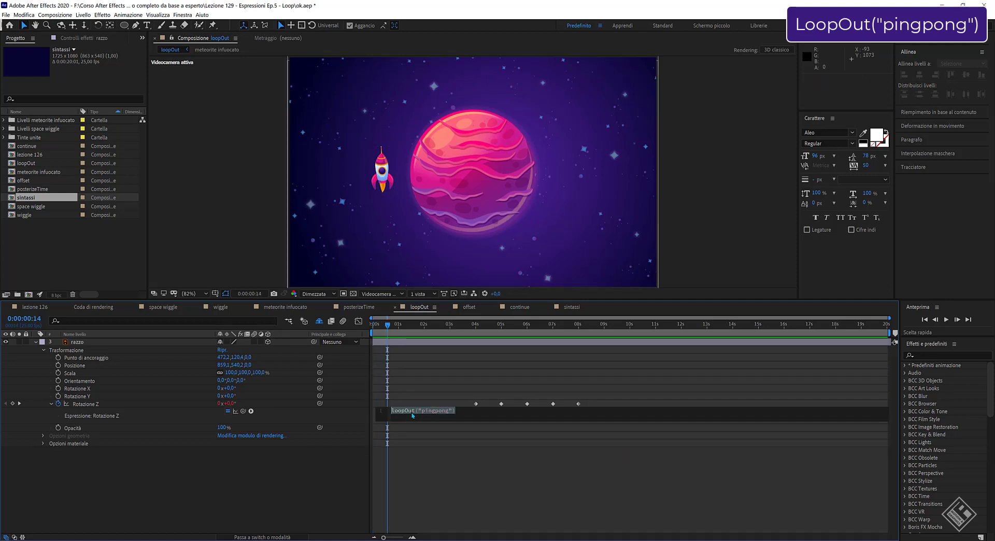
{"action": "left_click", "coordinate": [453, 413]}
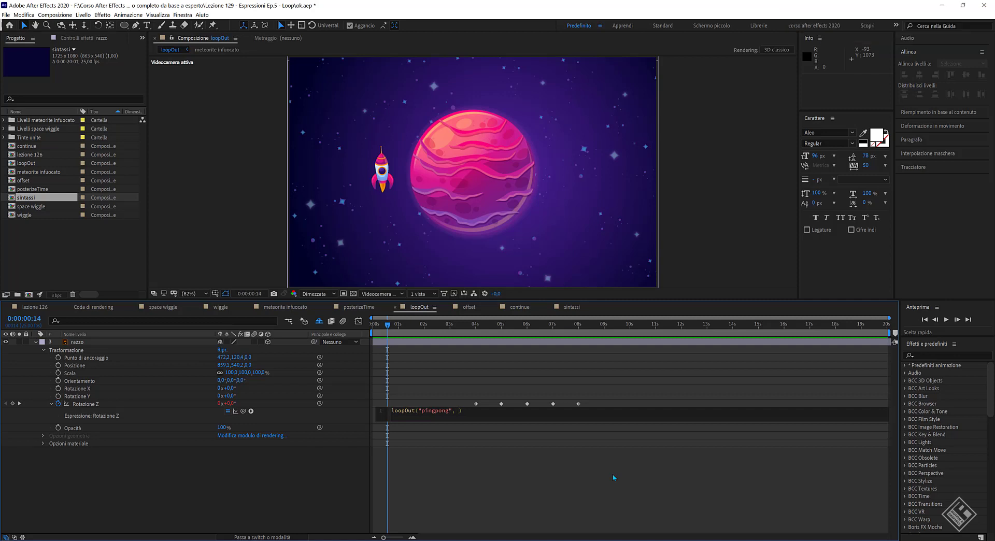
{"action": "type", "text": "2"}
{"action": "left_click", "coordinate": [296, 498]}
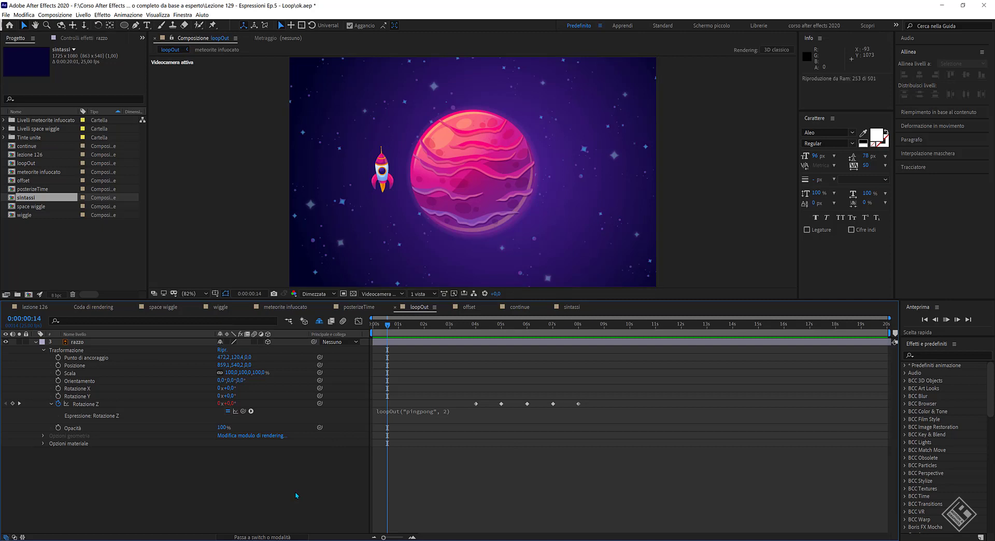
{"action": "key", "text": "space"}
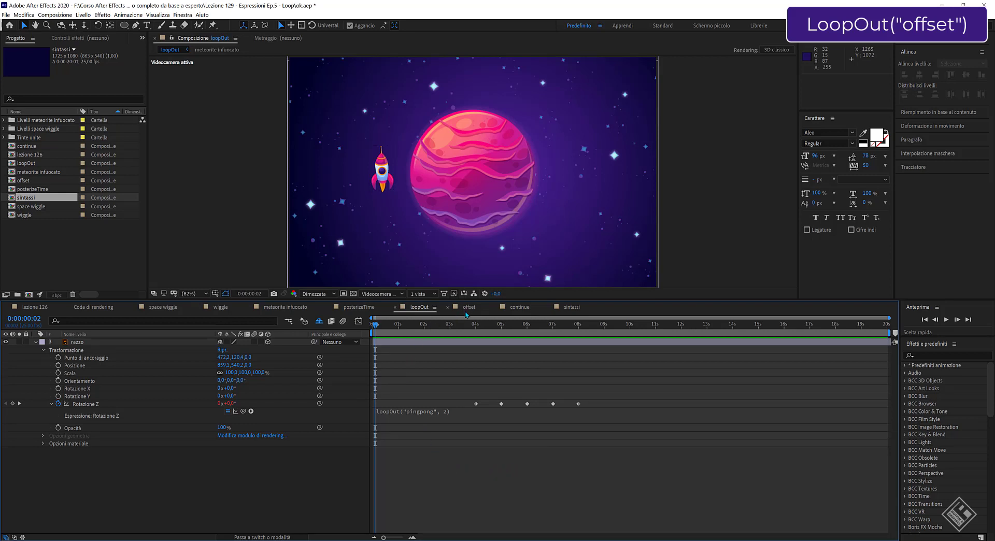
- Replace "pingpong" with "offset" in the rocket's rotation expression
{"action": "left_click", "coordinate": [428, 417]}
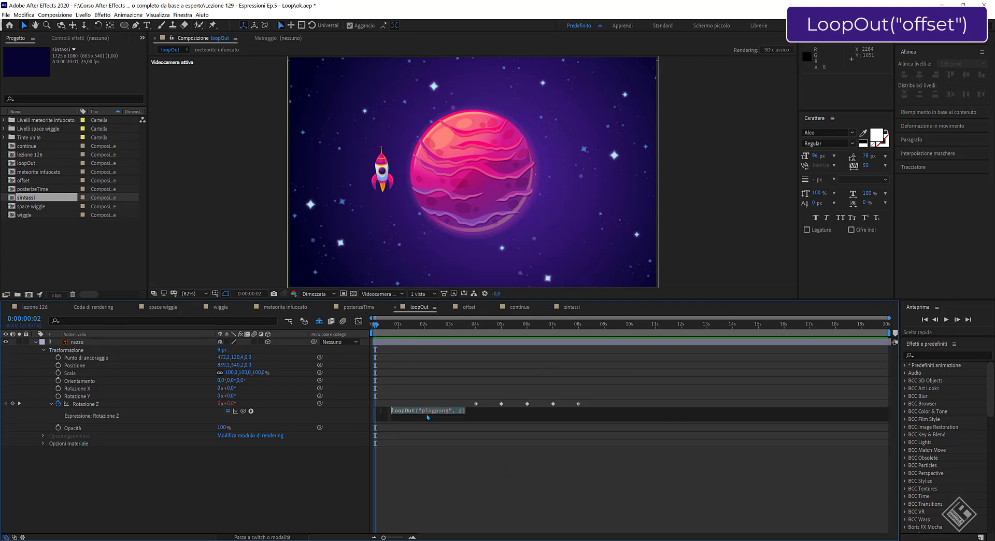
{"action": "left_click", "coordinate": [424, 411]}
{"action": "left_click_drag", "start_coordinate": [423, 411], "coordinate": [448, 412]}
{"action": "double_click", "coordinate": [436, 410]}
{"action": "type", "text": "o"}
{"action": "left_click", "coordinate": [752, 424]}
{"action": "left_click", "coordinate": [437, 488]}
{"action": "left_click", "coordinate": [329, 498]}
- Move the current time to the 8 s rotation keyframe and preview the offset loop
{"action": "left_click", "coordinate": [578, 405]}
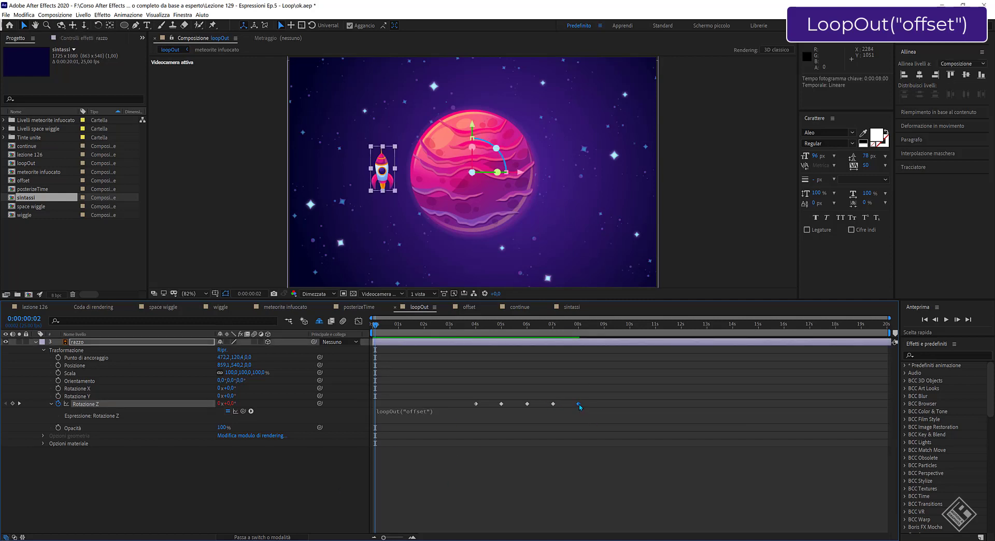
{"action": "right_click", "coordinate": [579, 405]}
{"action": "left_click", "coordinate": [607, 418]}
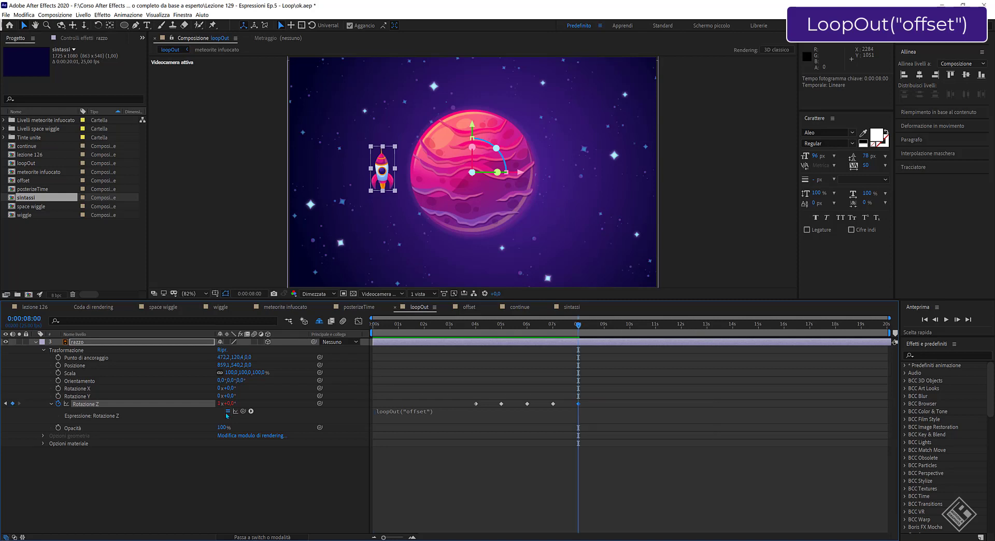
{"action": "left_click", "coordinate": [289, 475]}
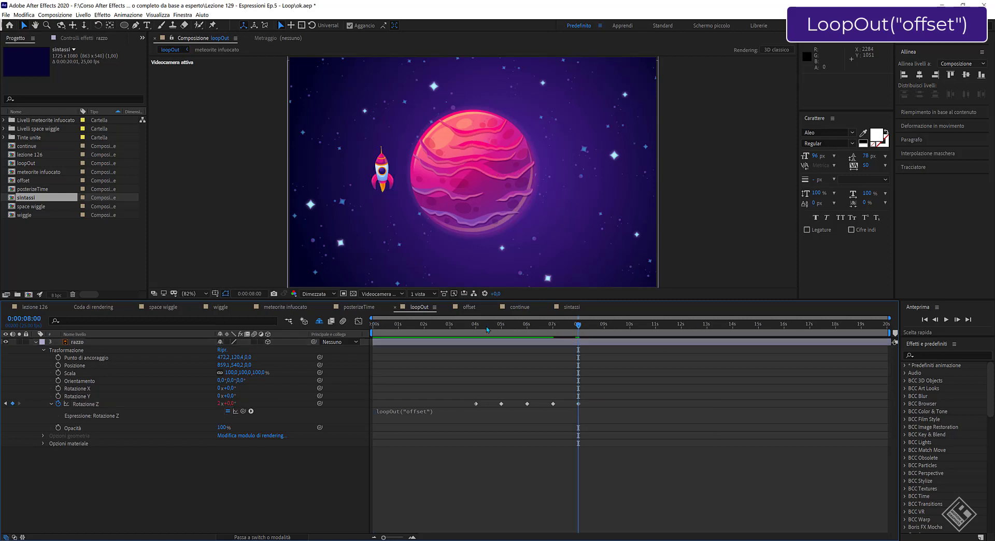
{"action": "left_click", "coordinate": [947, 320]}
{"action": "left_click", "coordinate": [948, 320]}
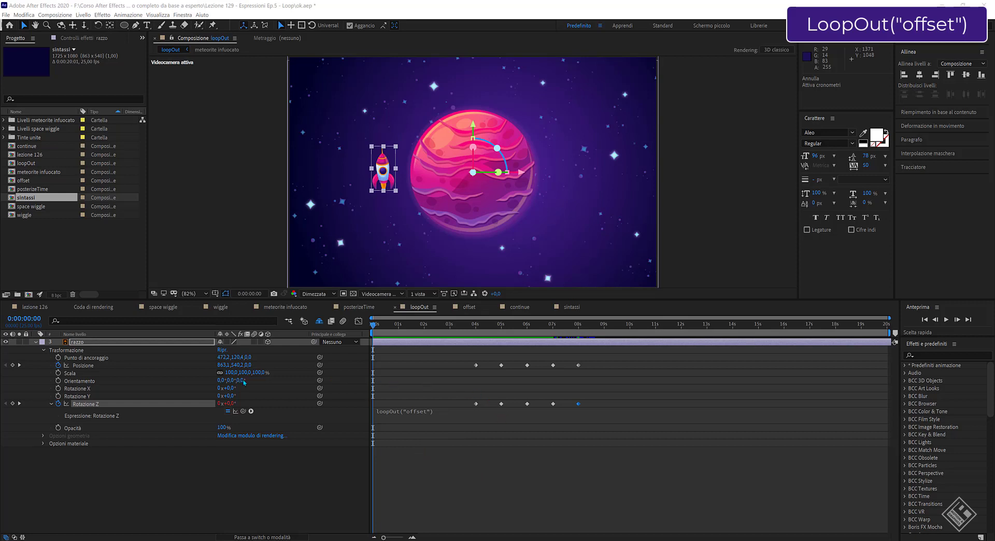
- Give the rocket's Position a loopOut("offset") expression
{"action": "left_click", "coordinate": [83, 365]}
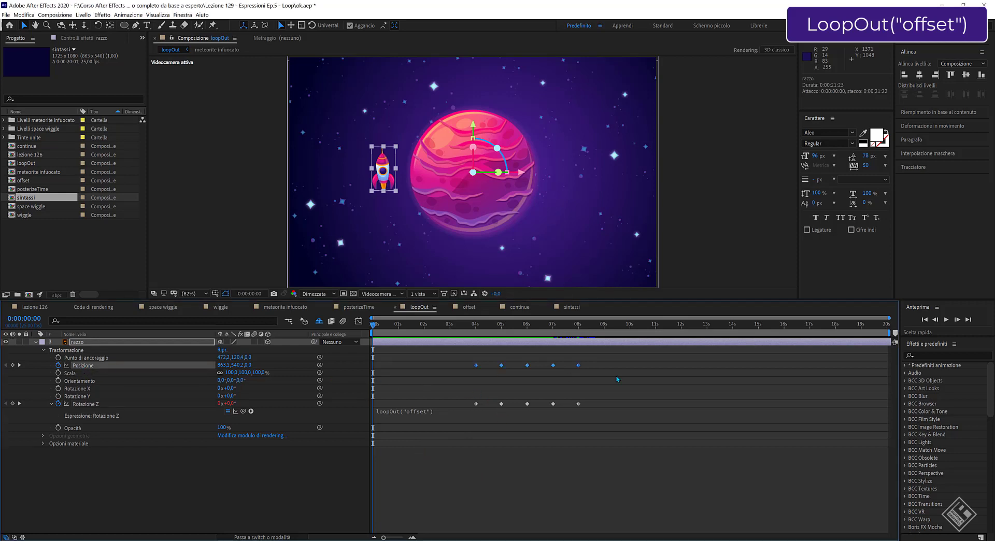
{"action": "left_click", "coordinate": [58, 365], "text": "alt"}
{"action": "type", "text": "loo"}
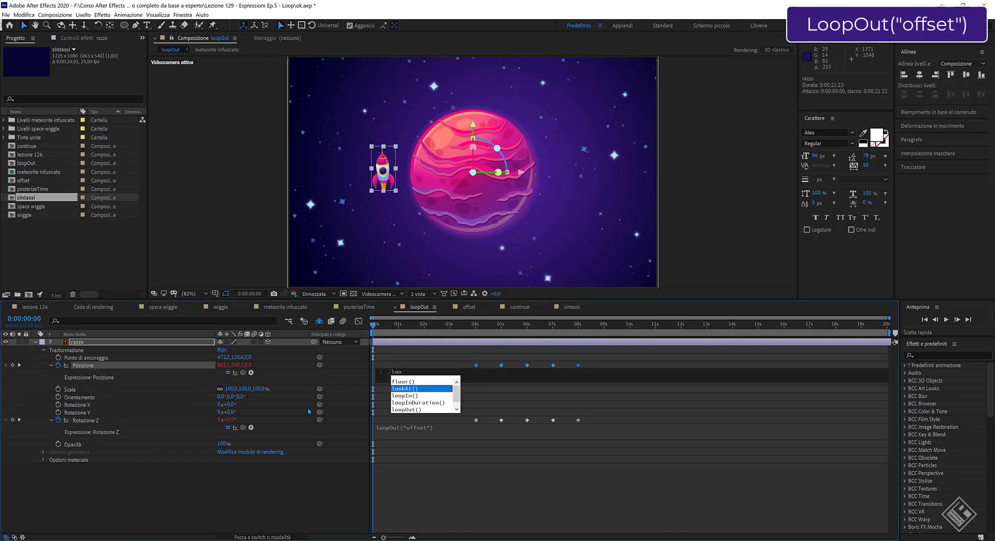
{"action": "type", "text": "pOut(\"offset\")"}
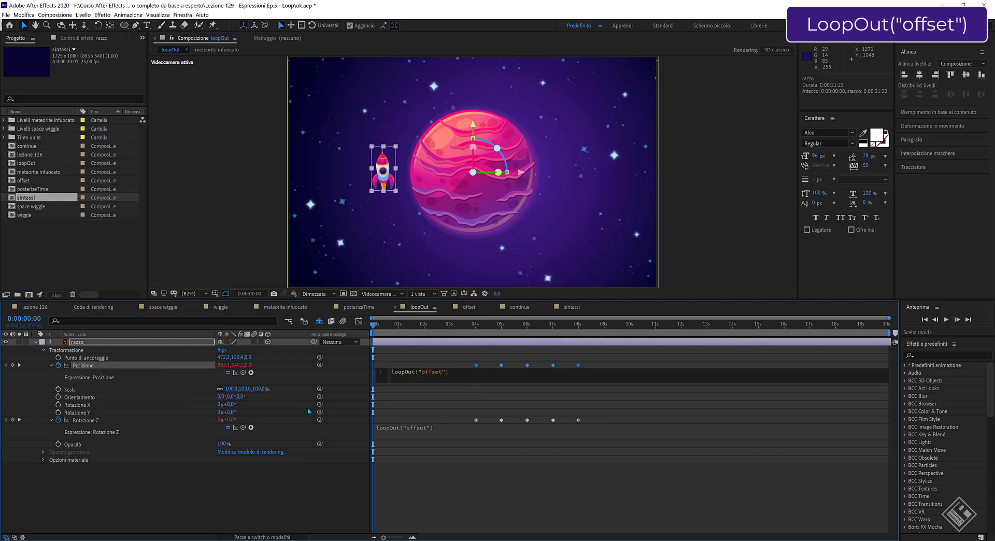
{"action": "left_click", "coordinate": [330, 478]}
- At 8 s, shift the rocket's Position X left to 770.1 and preview the loop
{"action": "left_click_drag", "start_coordinate": [709, 463], "coordinate": [576, 364]}
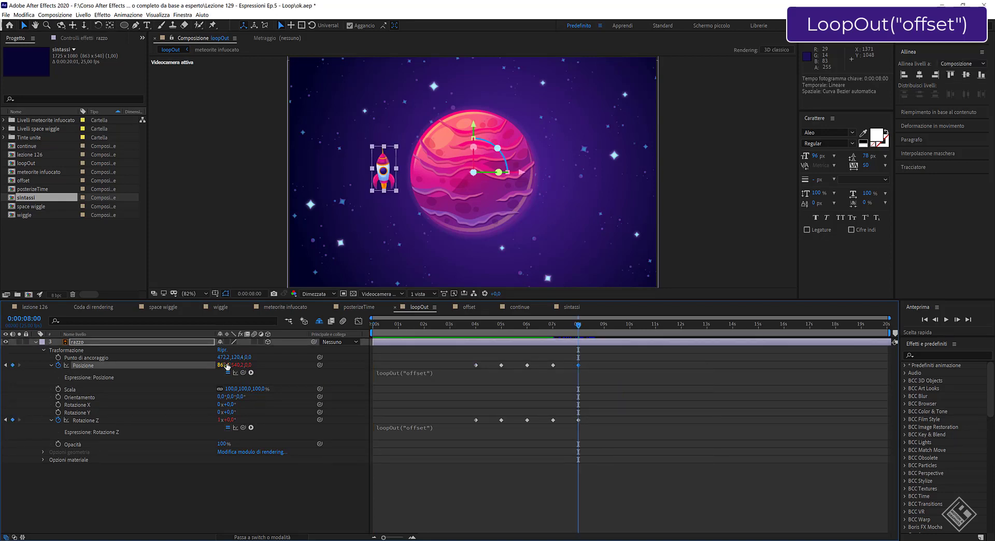
{"action": "left_click_drag", "start_coordinate": [224, 366], "coordinate": [181, 366]}
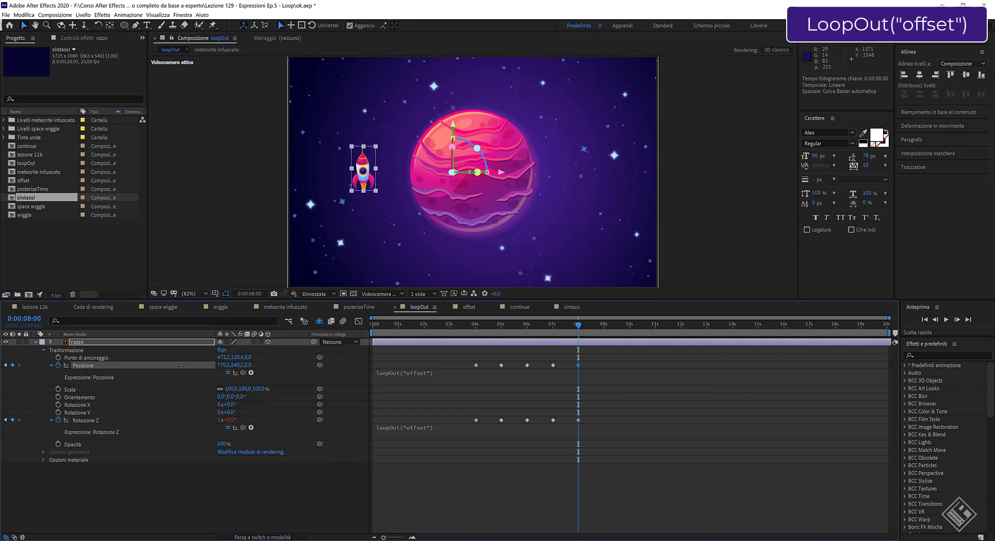
{"action": "left_click", "coordinate": [402, 504]}
{"action": "key", "text": "space"}
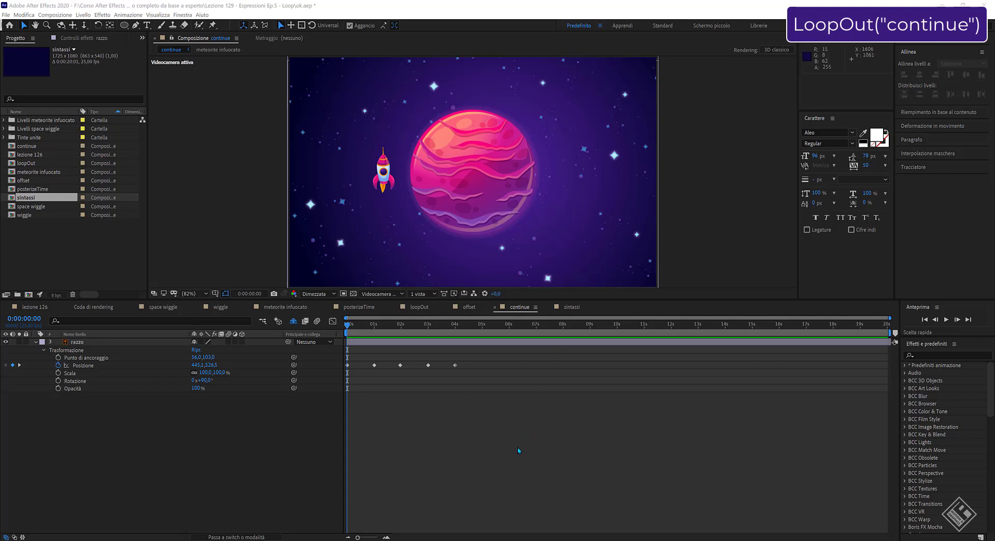
{"action": "left_click", "coordinate": [519, 450]}
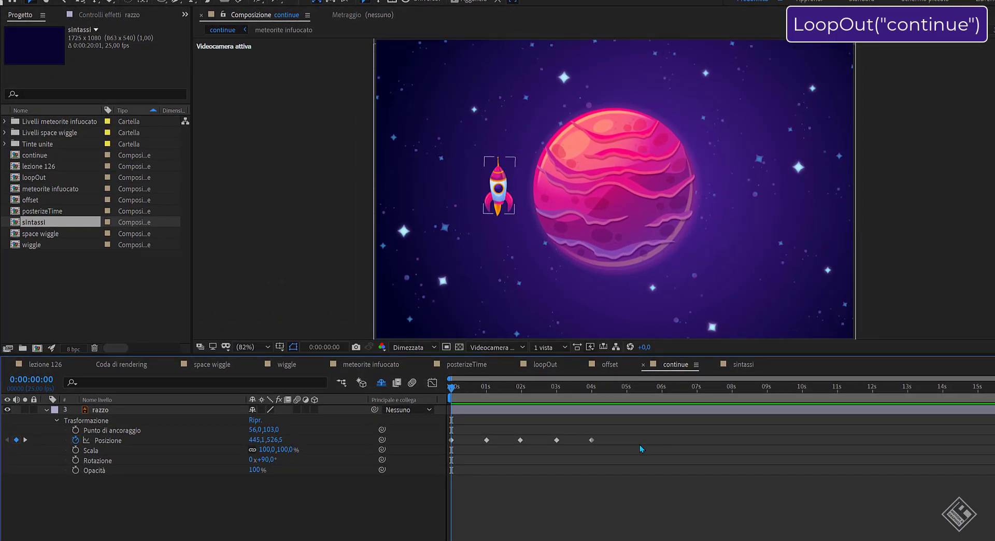
{"action": "key", "text": "space"}
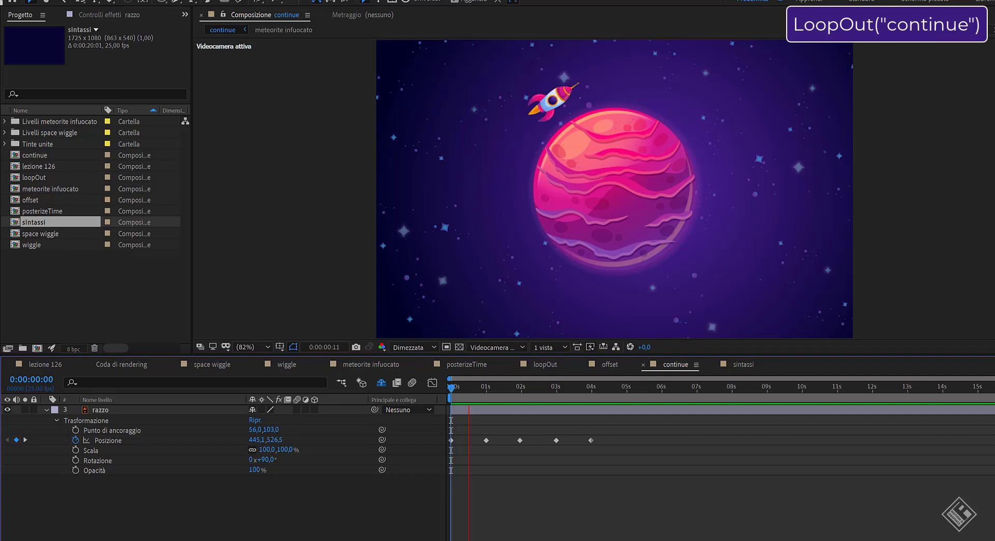
{"action": "left_click", "coordinate": [107, 442]}
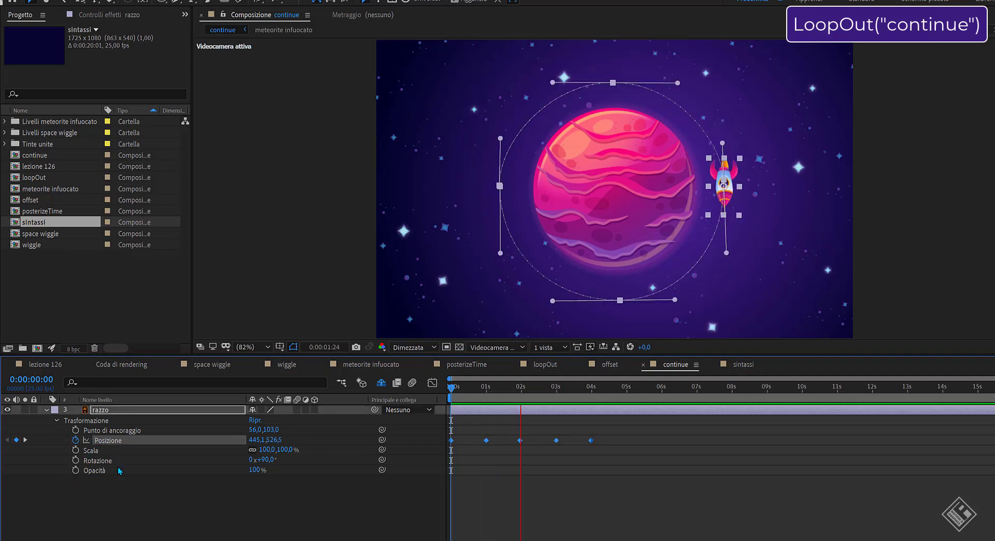
{"action": "key", "text": "space"}
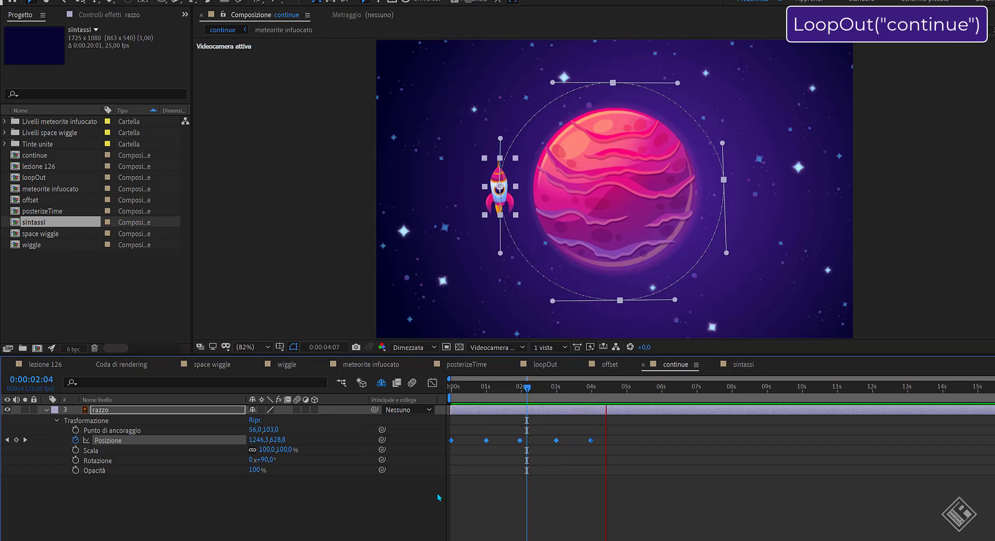
{"action": "key", "text": "space"}
{"action": "left_click", "coordinate": [87, 481]}
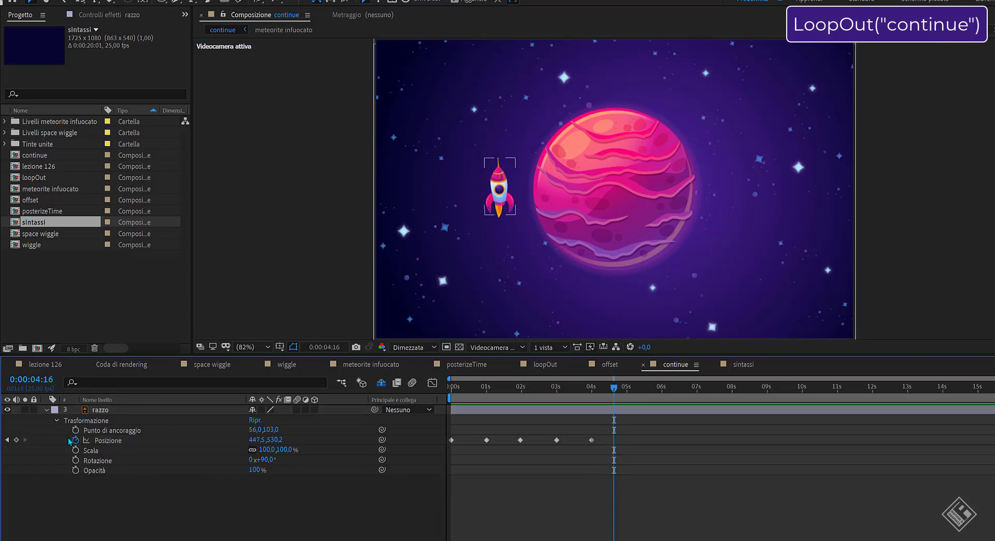
- Set loopOut("continue") on the rocket's Posizione, re-enable viewer updates and return to the start
{"action": "left_click", "coordinate": [77, 440], "text": "alt"}
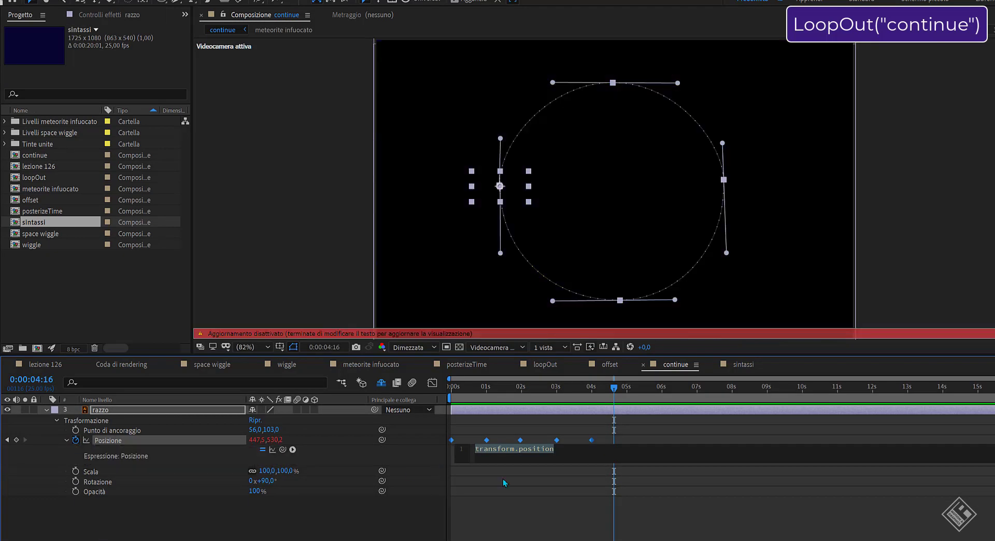
{"action": "type", "text": "loop"}
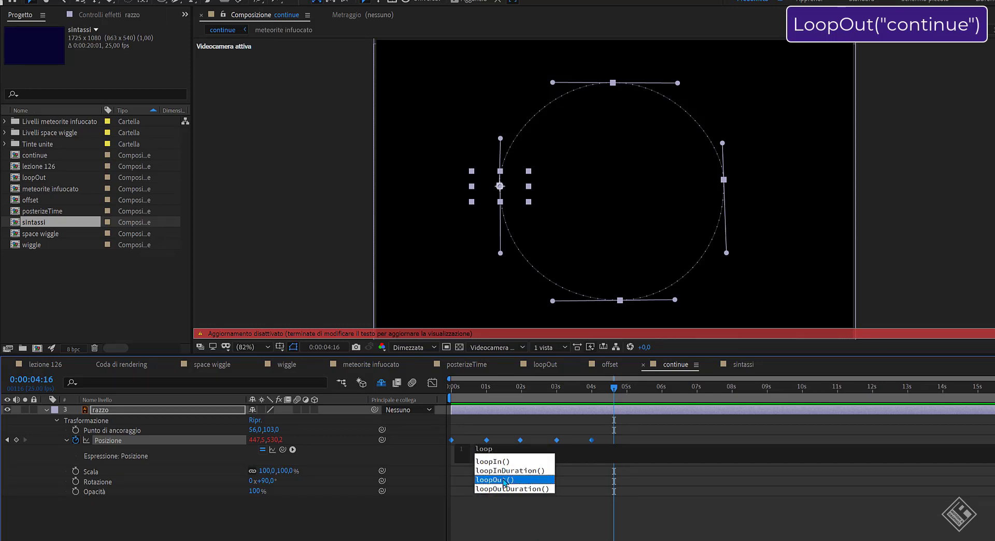
{"action": "left_click", "coordinate": [502, 480]}
{"action": "type", "text": "\""}
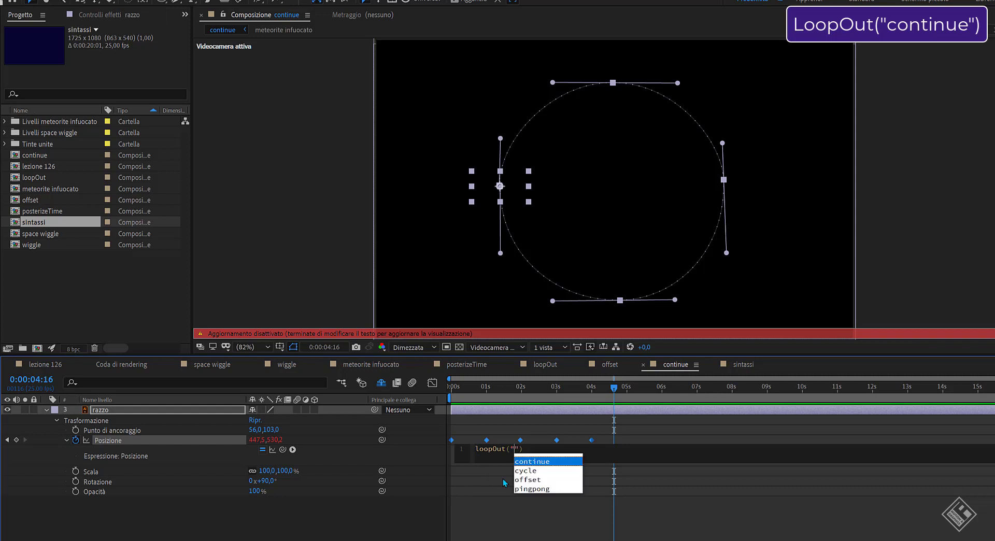
{"action": "key", "text": "Return"}
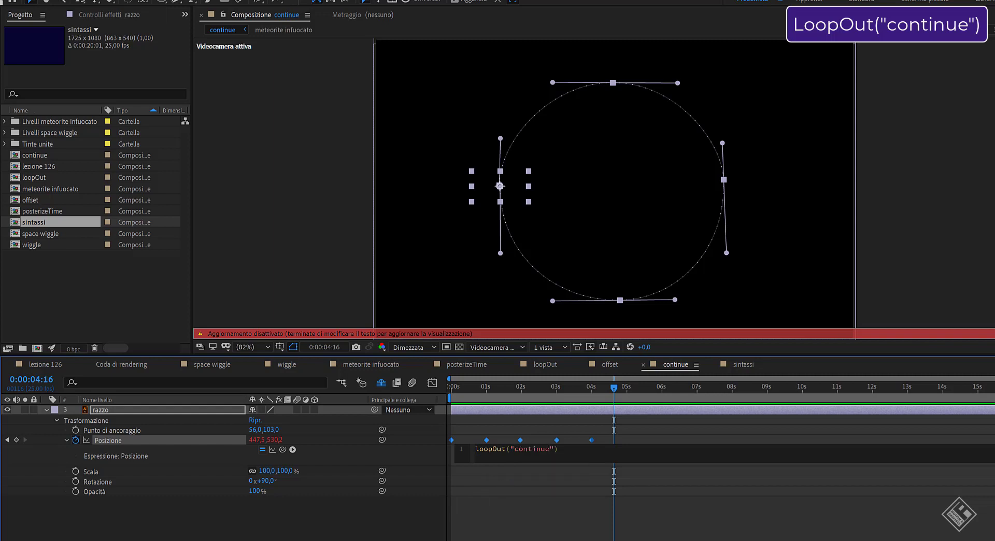
{"action": "left_click", "coordinate": [412, 529]}
{"action": "key", "text": "Caps_Lock"}
{"action": "key", "text": "Home"}
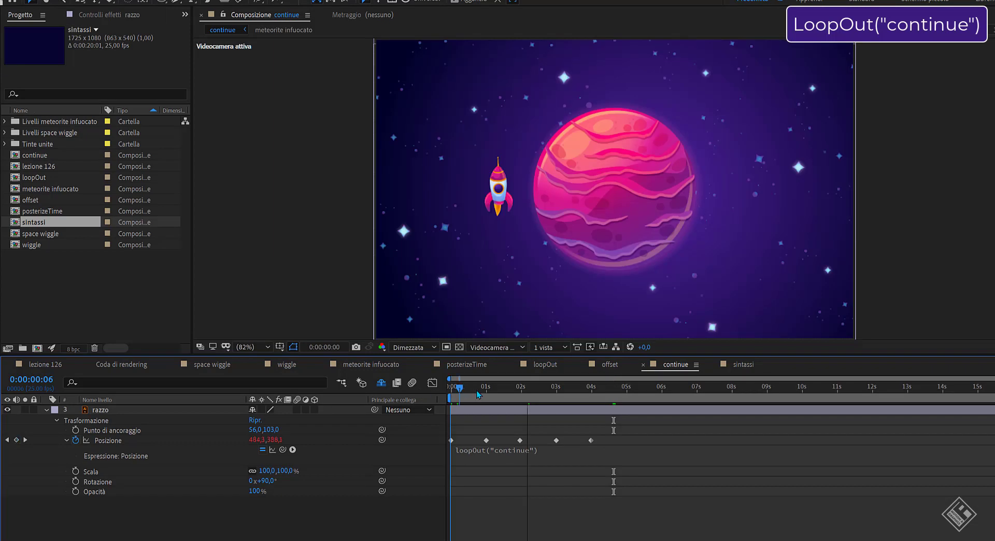
- Review the rocket's current motion with the viewer zoomed out to 50%
{"action": "left_click_drag", "start_coordinate": [477, 391], "coordinate": [648, 410]}
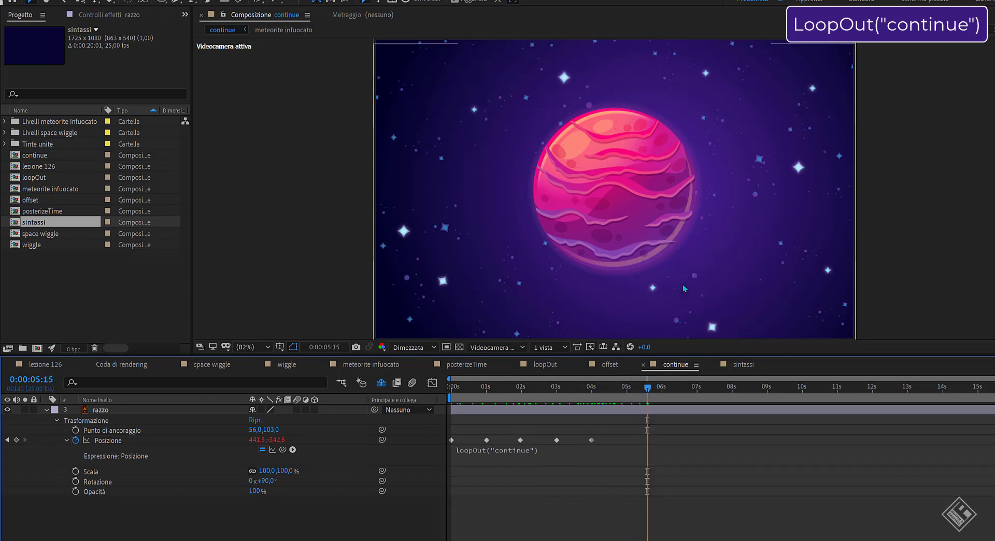
{"action": "key", "text": "comma"}
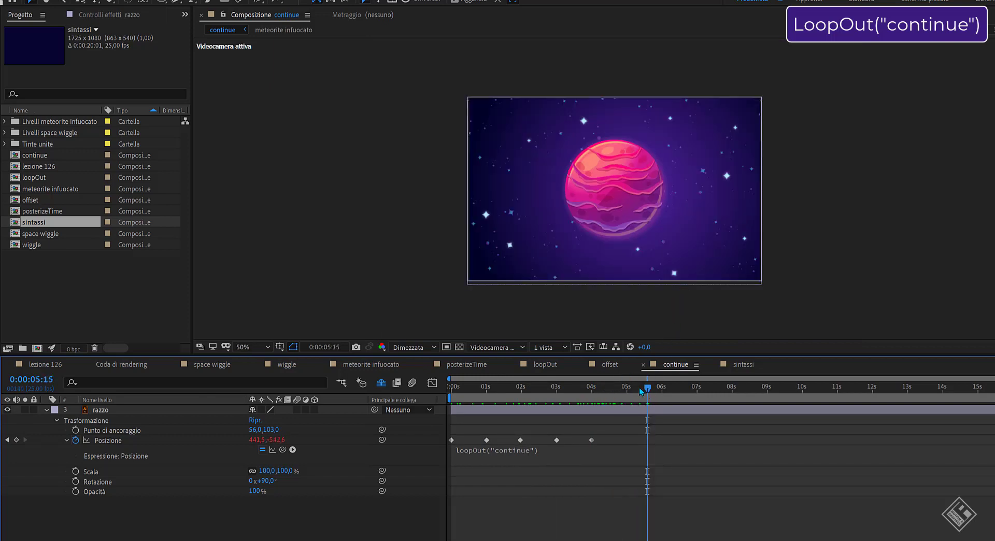
{"action": "key", "text": "space"}
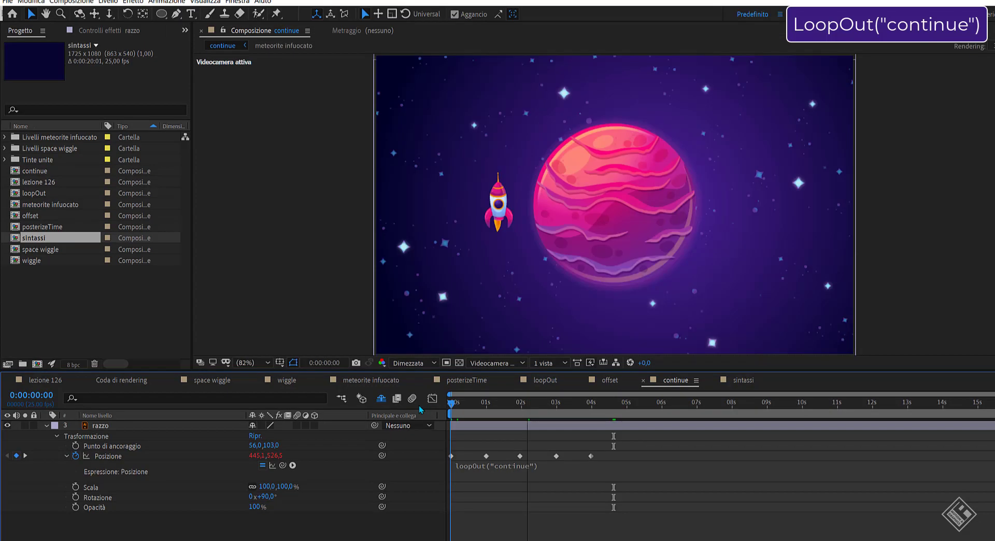
{"action": "left_click_drag", "start_coordinate": [468, 406], "coordinate": [648, 427]}
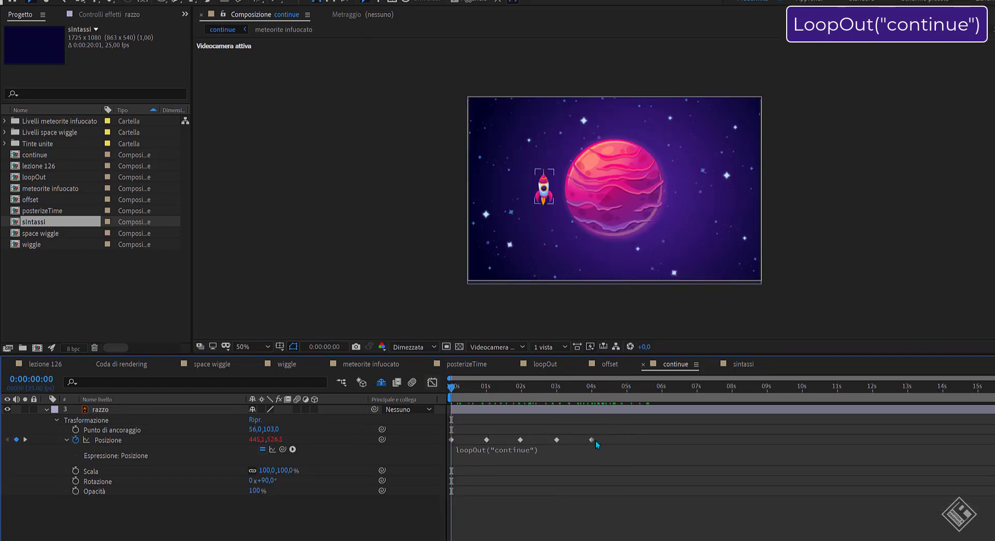
- Delete the last two Position keyframes, leaving three, and preview the continued flight
{"action": "left_click_drag", "start_coordinate": [610, 430], "coordinate": [536, 442]}
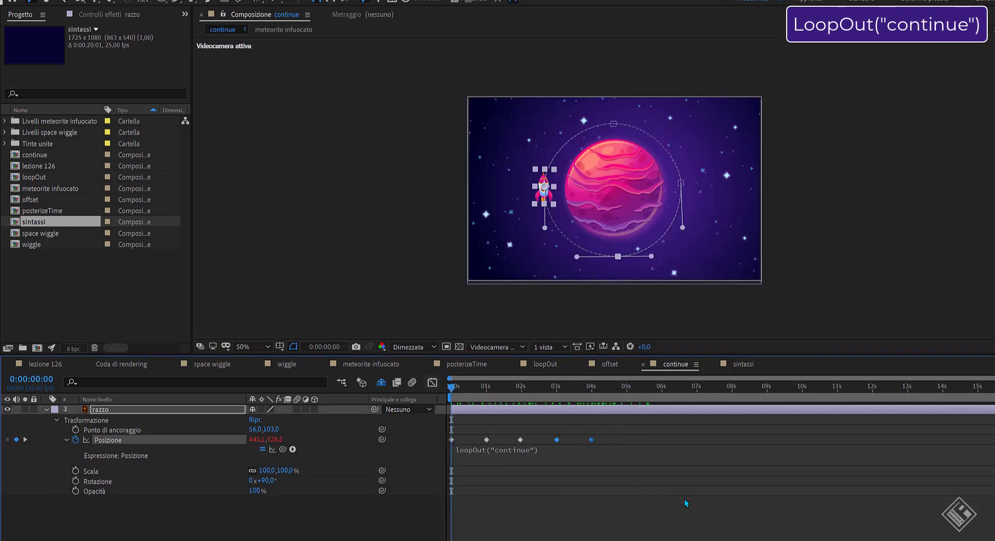
{"action": "key", "text": "Delete"}
{"action": "key", "text": "space"}
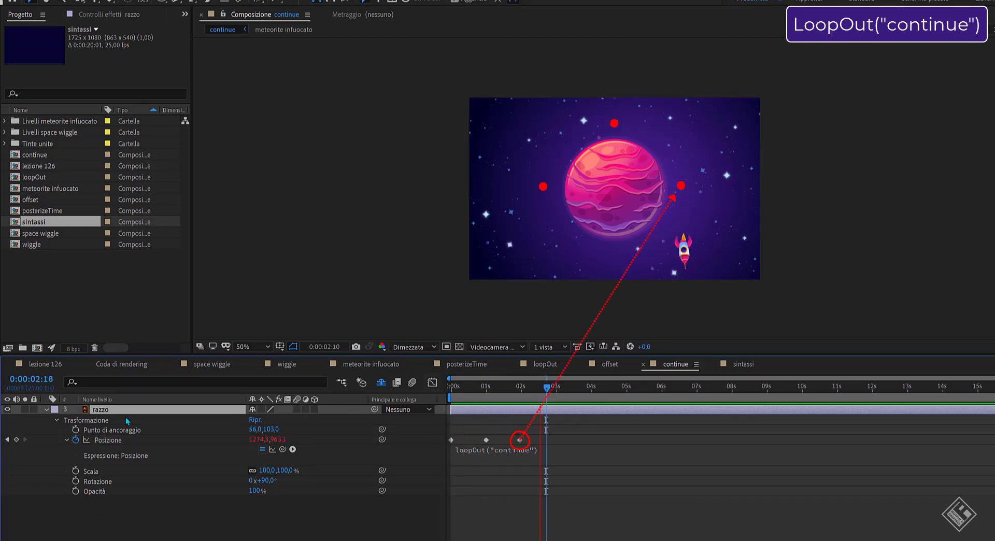
{"action": "left_click", "coordinate": [107, 442]}
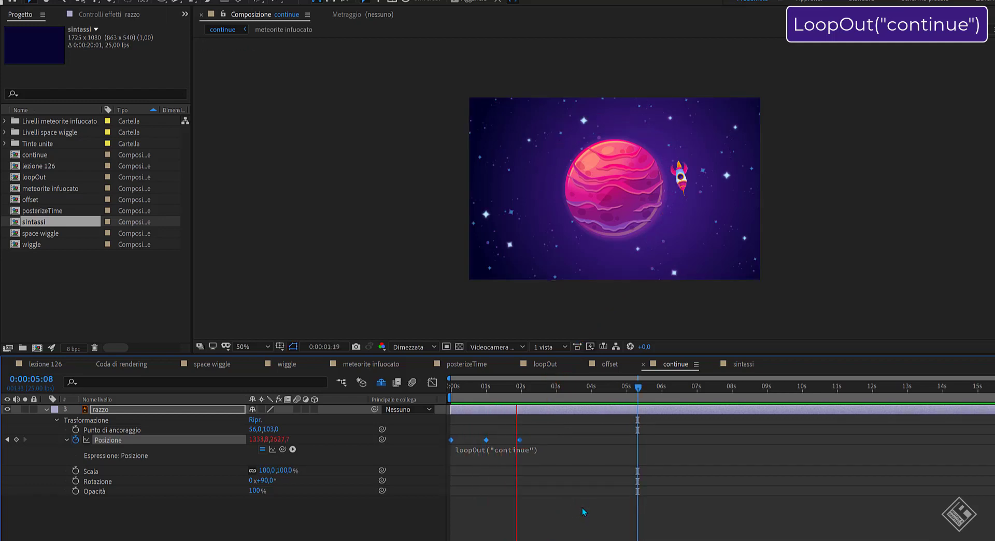
{"action": "key", "text": "space"}
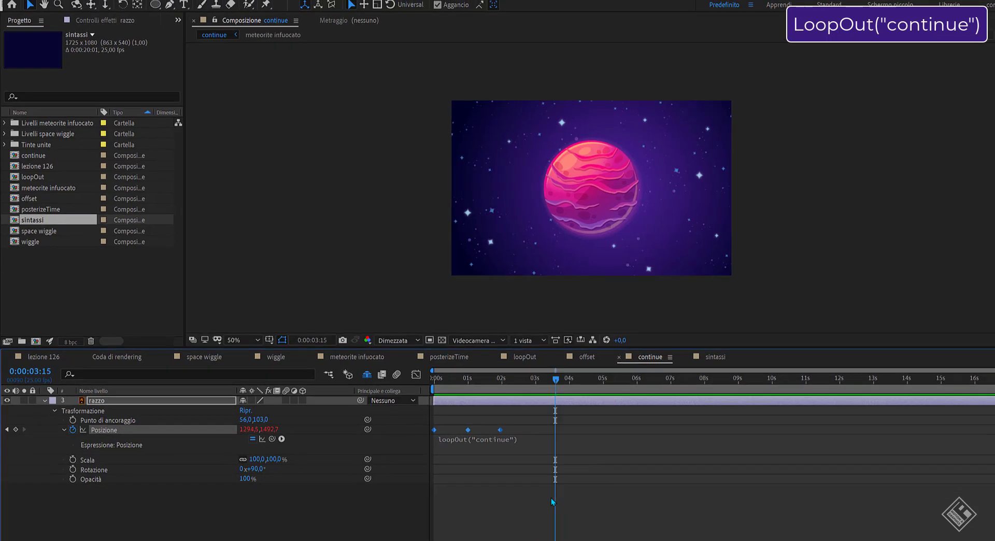
- Browse the expression language menu's Property > loopOut entry and close it without inserting anything
{"action": "left_click", "coordinate": [244, 403]}
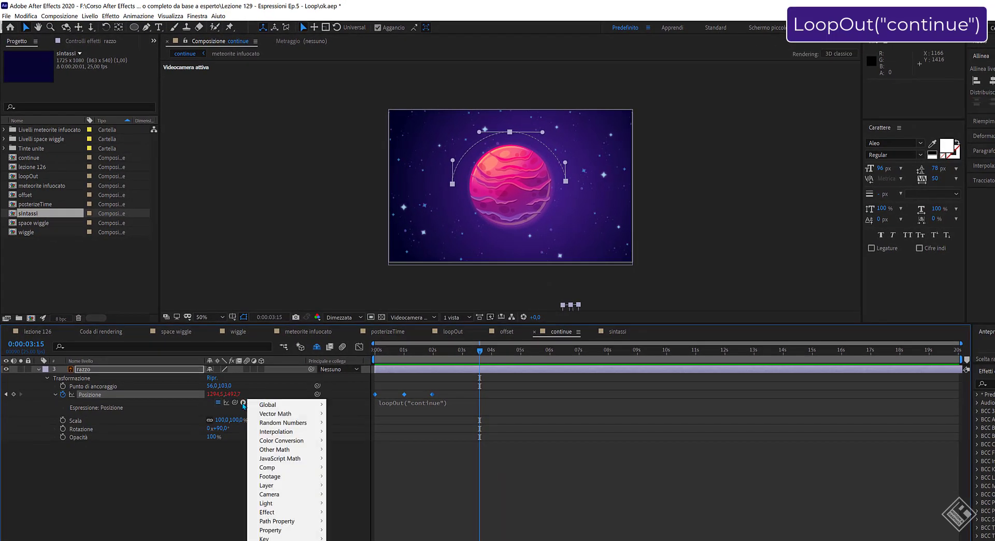
{"action": "mouse_move", "coordinate": [296, 532]}
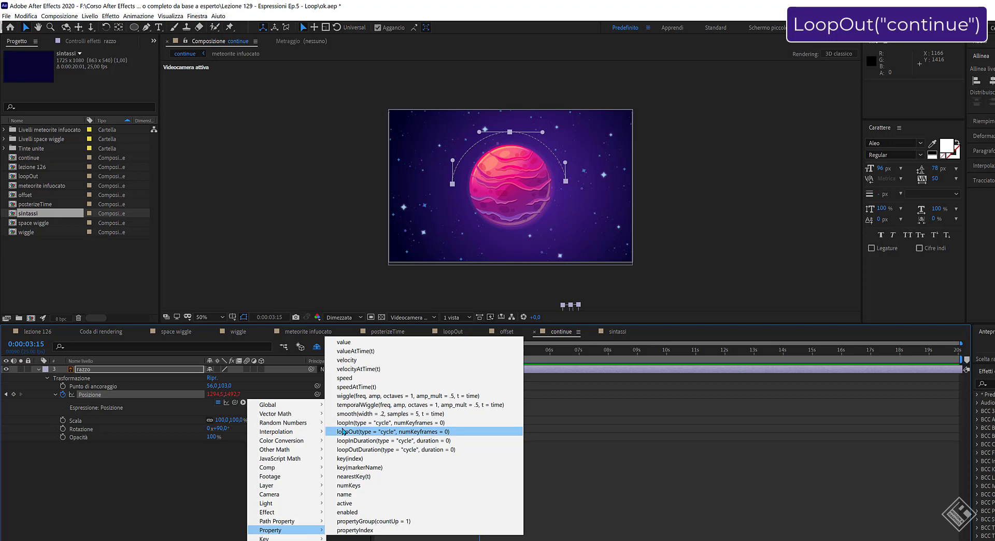
{"action": "left_click", "coordinate": [701, 500]}
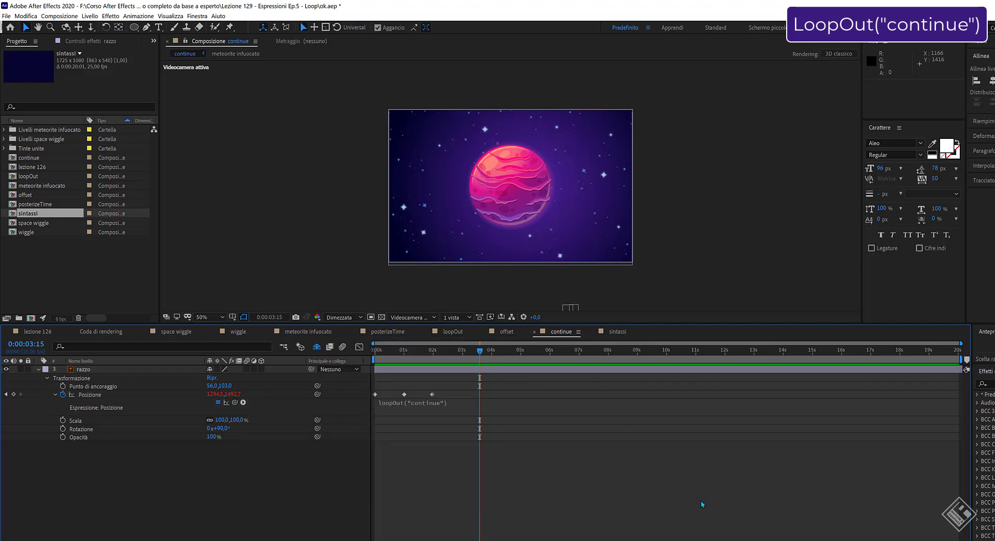